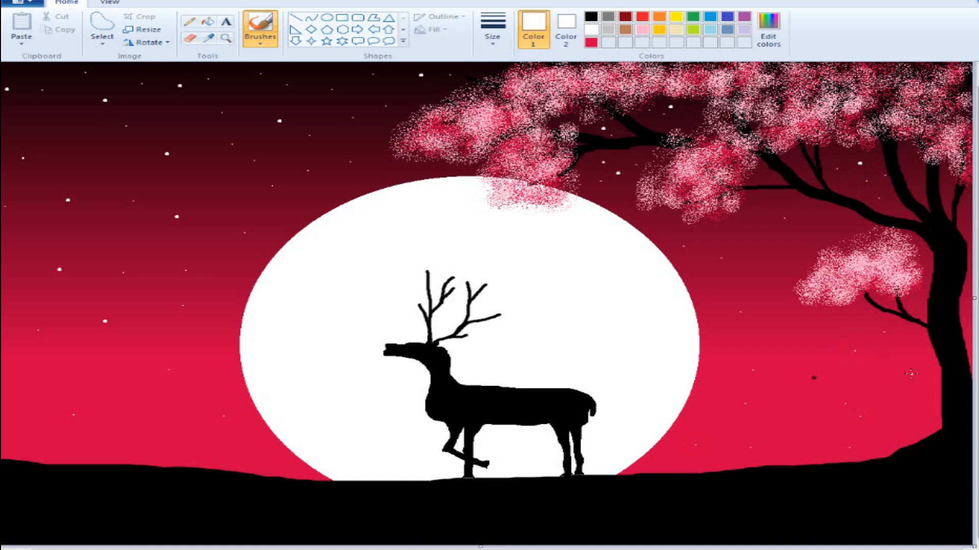
click(636, 164)
click(648, 109)
click(610, 134)
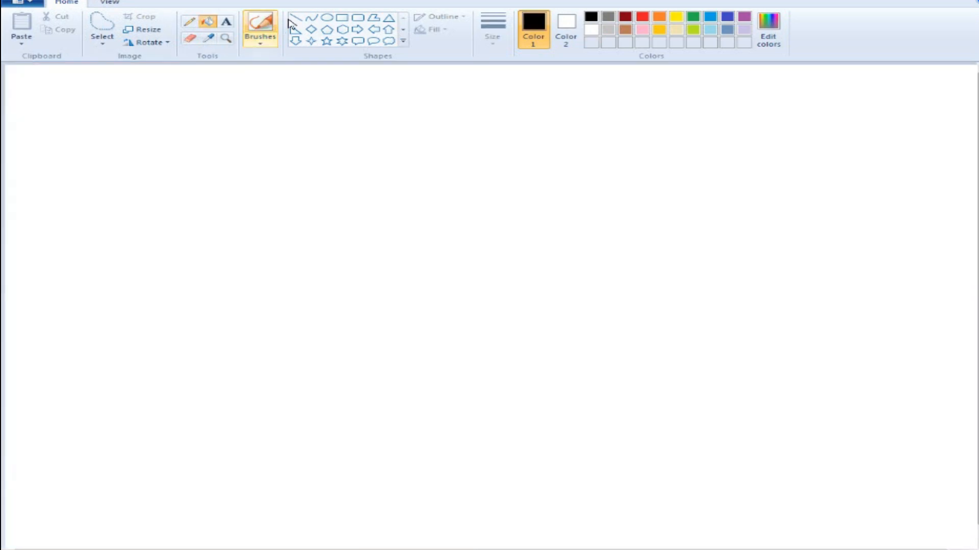
Draw a straight black diagonal line from the canvas's upper-left corner down to its right edge, and fill the area above it black
click(295, 18)
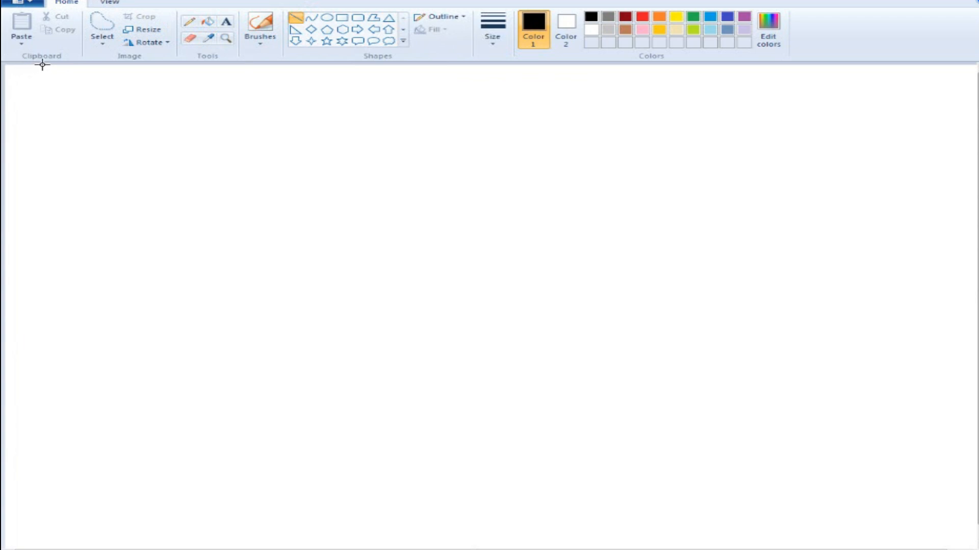
drag(44, 66, 976, 366)
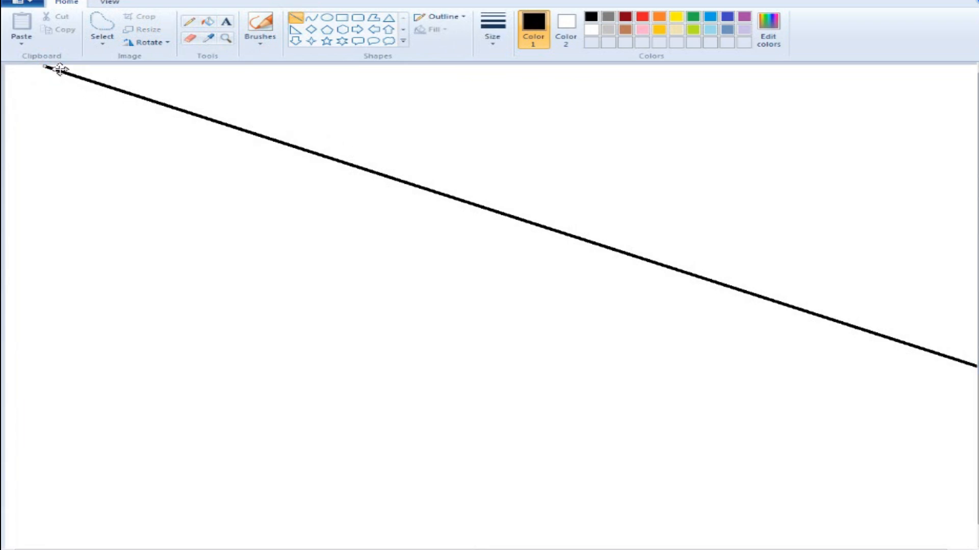
drag(61, 72, 6, 51)
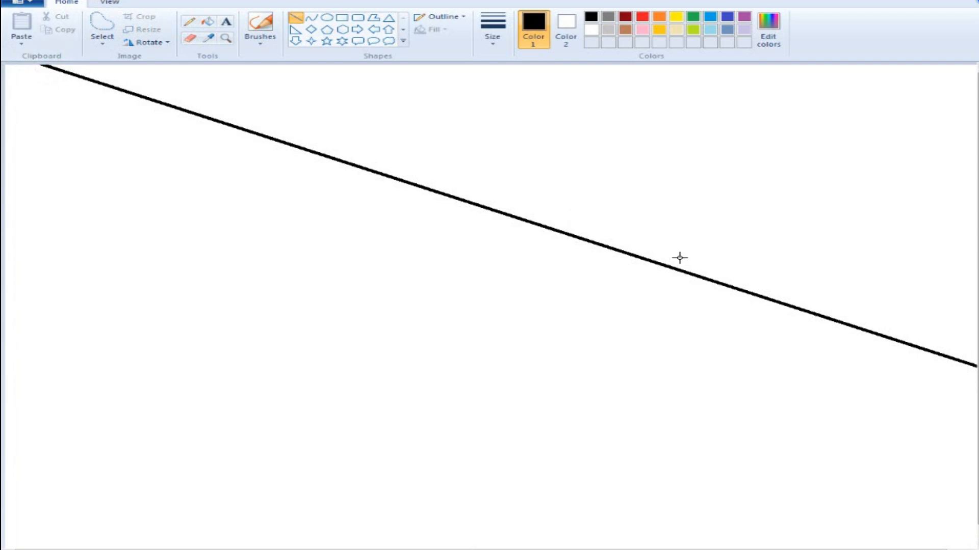
drag(963, 363, 974, 364)
click(207, 21)
click(485, 125)
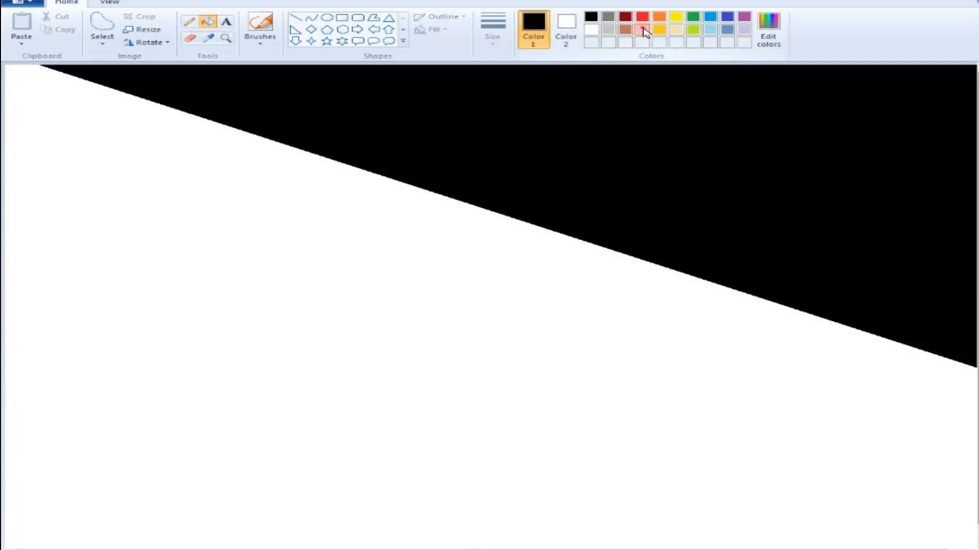
Mix a crimson custom color (red 210, green 0, blue 68) from the light pink, and fill the white area below the diagonal with it
click(642, 29)
click(768, 36)
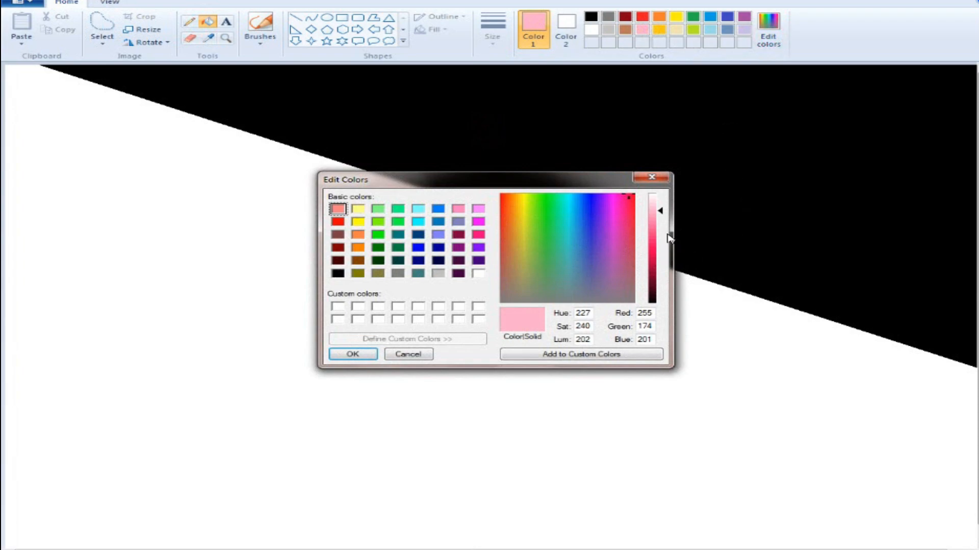
drag(661, 212, 661, 262)
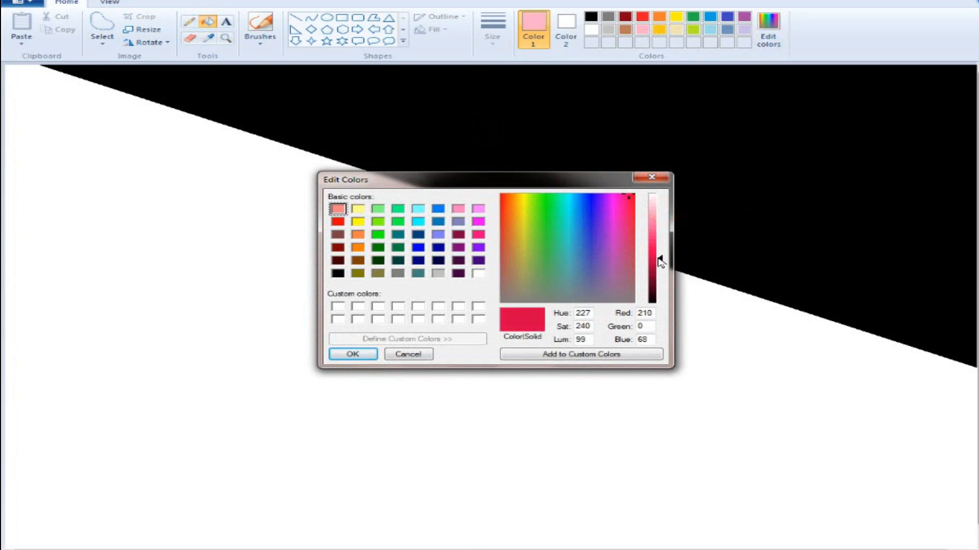
click(351, 353)
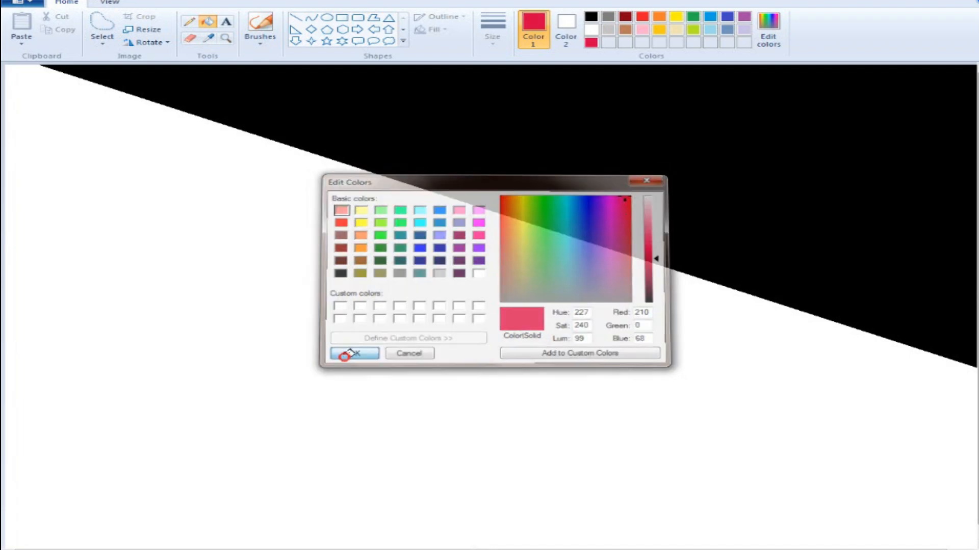
click(350, 335)
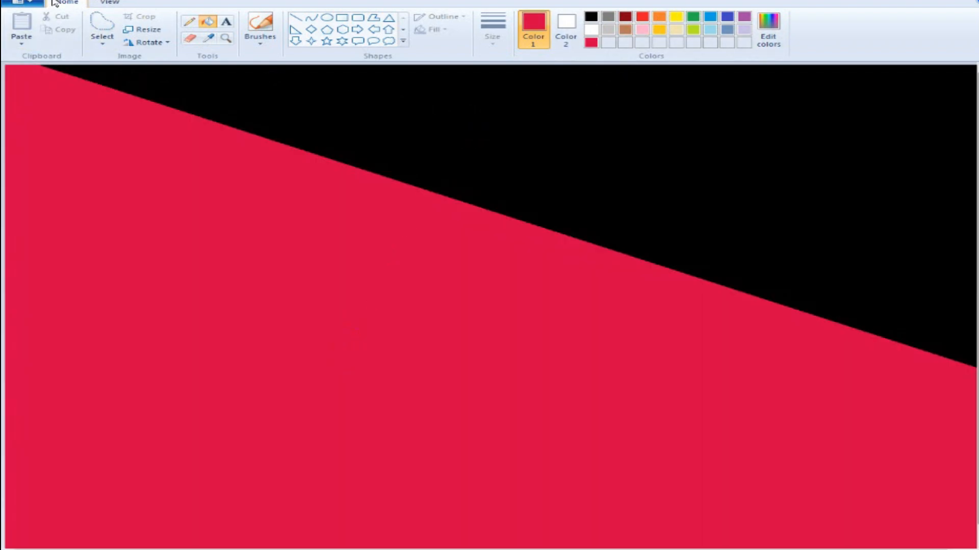
Draw a second black line roughly parallel to the first, from the canvas's left edge down to the bottom edge
click(296, 18)
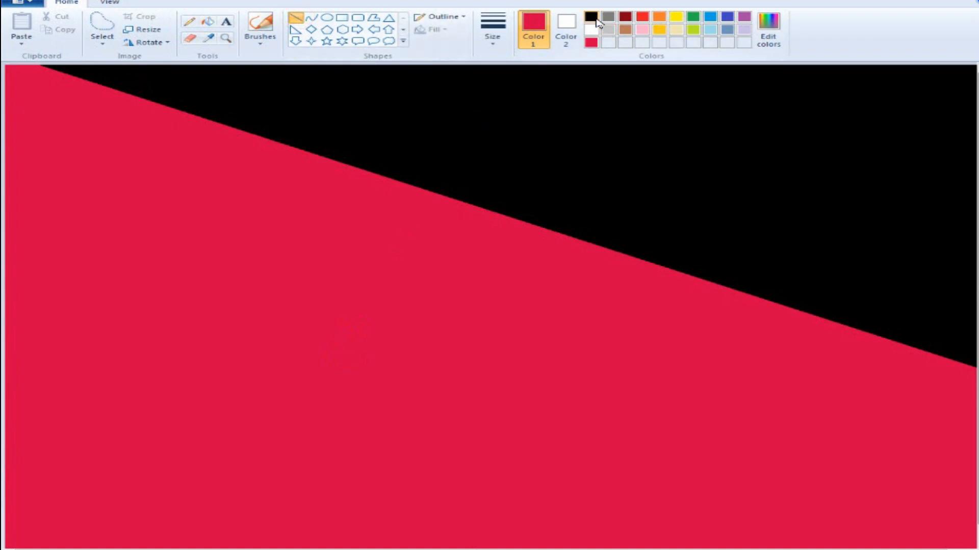
click(596, 19)
drag(7, 292, 864, 549)
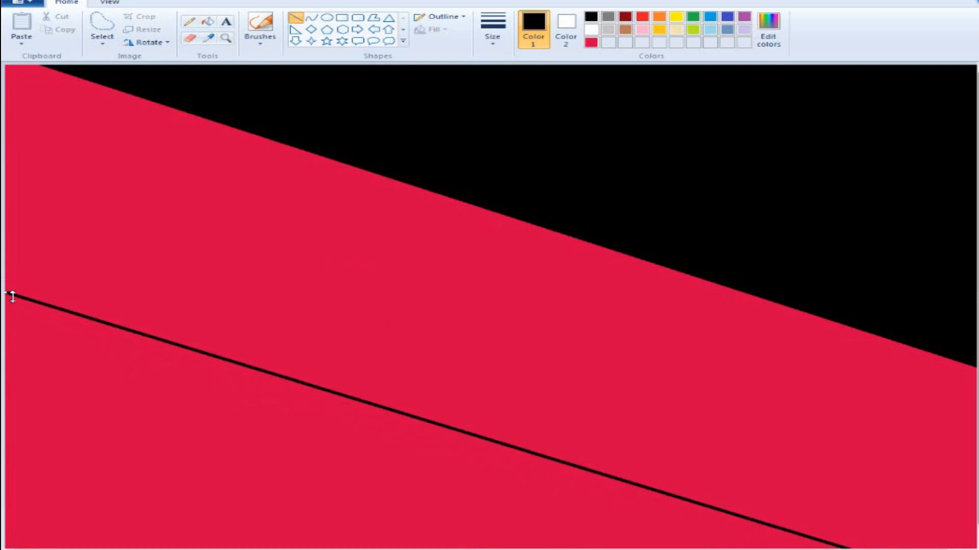
drag(12, 296, 5, 283)
click(210, 270)
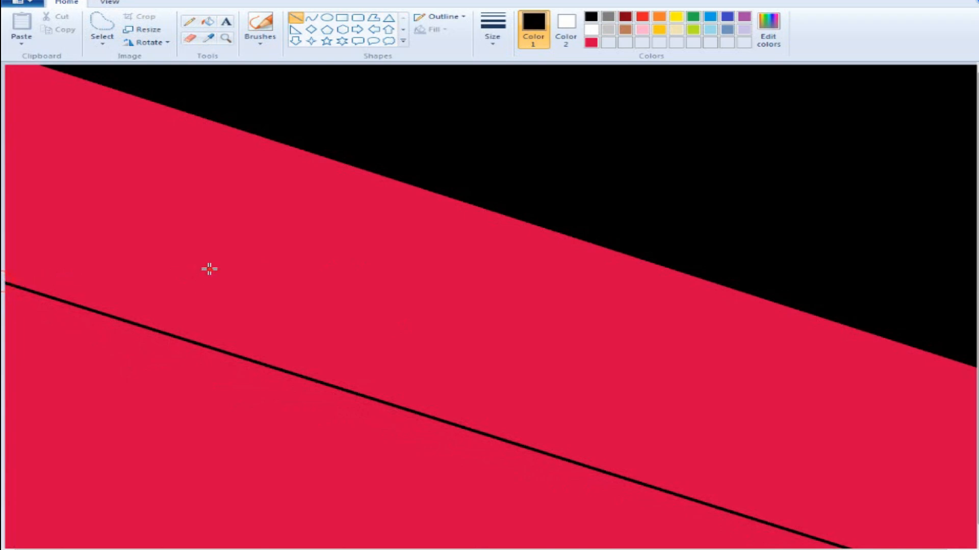
Try filling the crimson area below the second line with light pink, and undo the fill
click(642, 29)
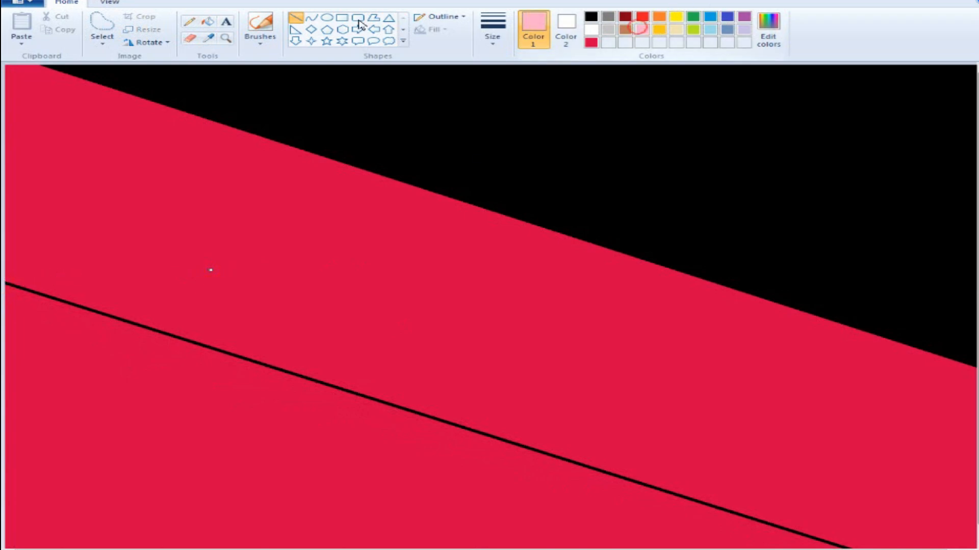
click(208, 21)
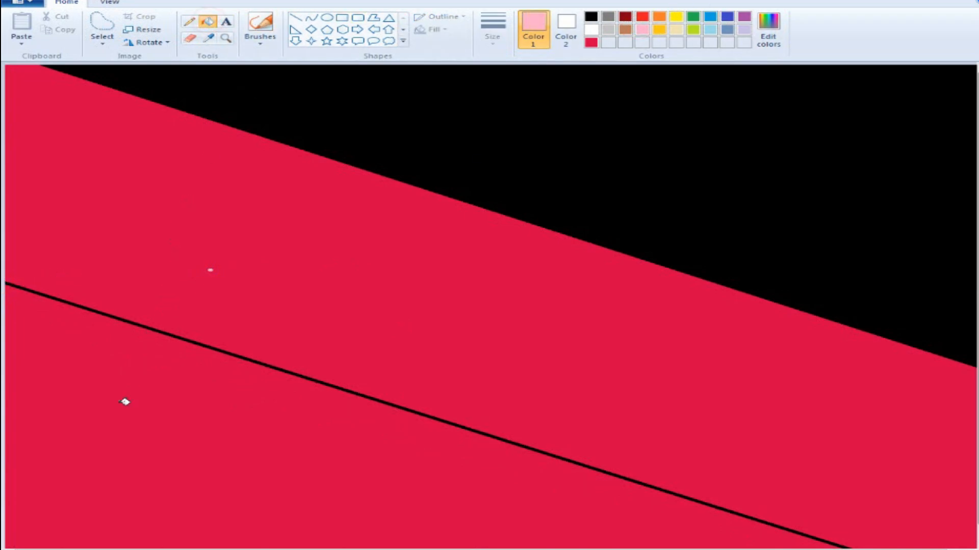
click(121, 403)
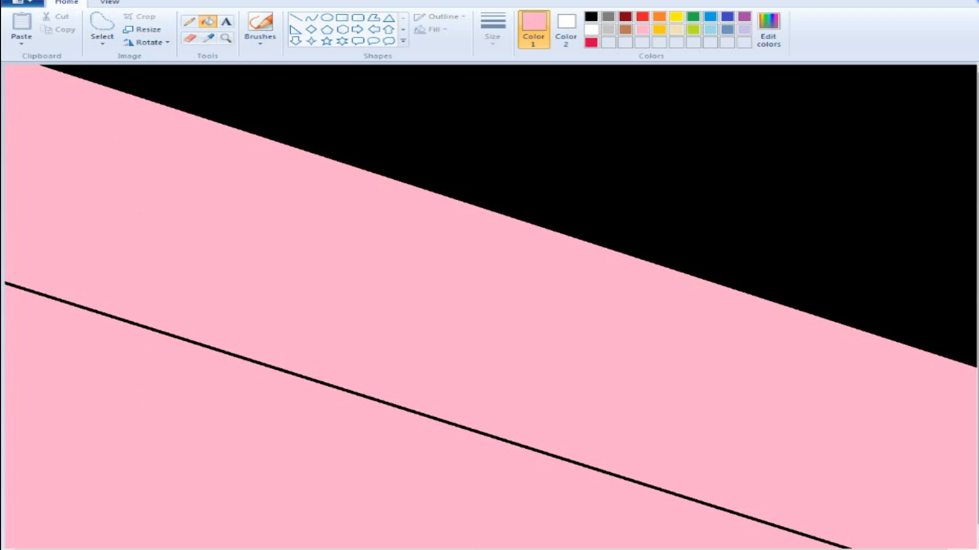
key(ctrl+z)
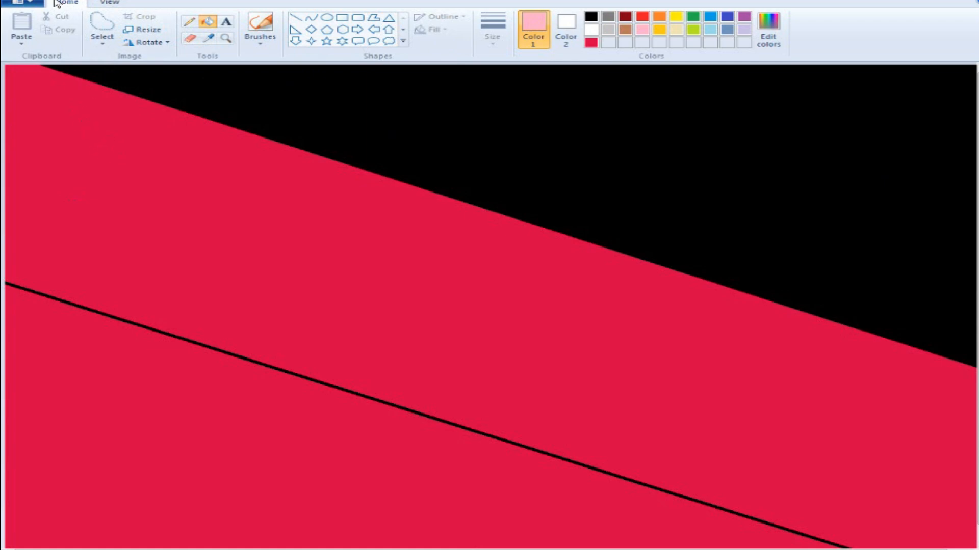
Resize the picture's width to 1 pixel without maintaining the aspect ratio
click(143, 29)
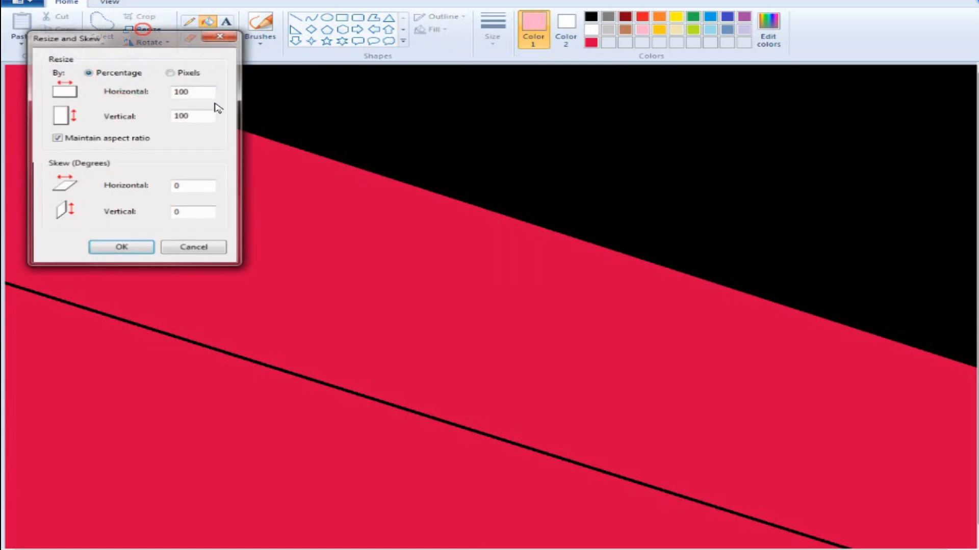
click(170, 73)
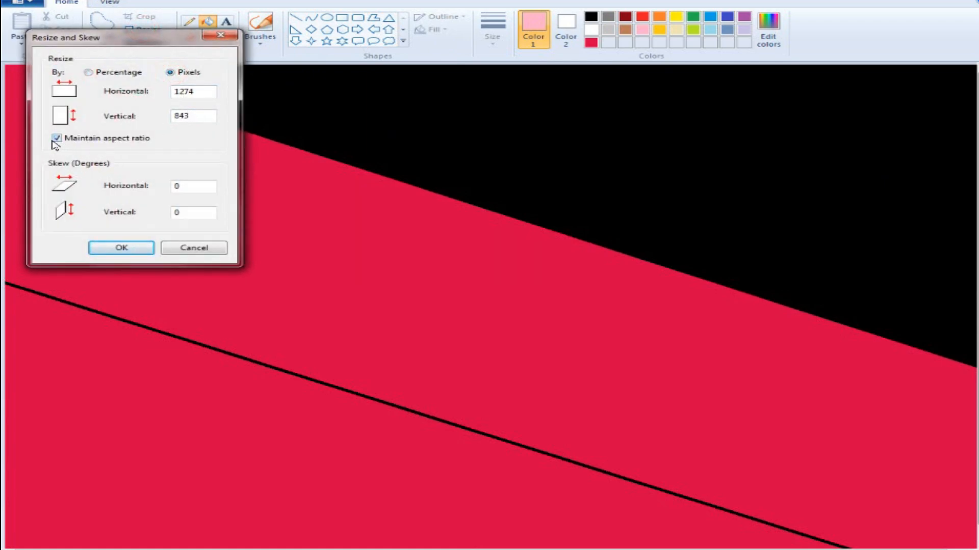
click(59, 138)
click(202, 93)
key(BackSpace)
click(122, 247)
Resize the picture's width to 1274 pixels with the aspect ratio unlocked, stretching it into a black-to-crimson gradient
click(152, 29)
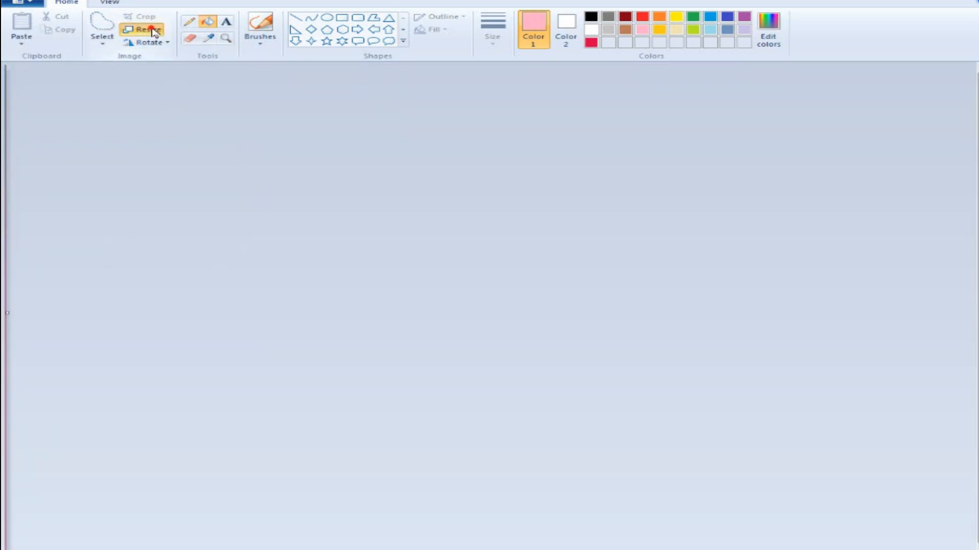
click(171, 72)
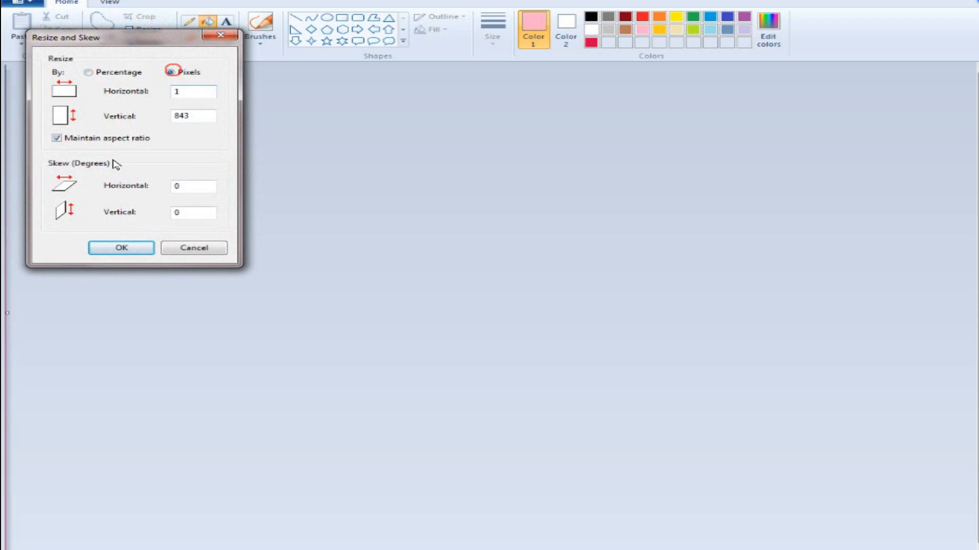
click(57, 139)
click(187, 91)
text(274)
click(120, 248)
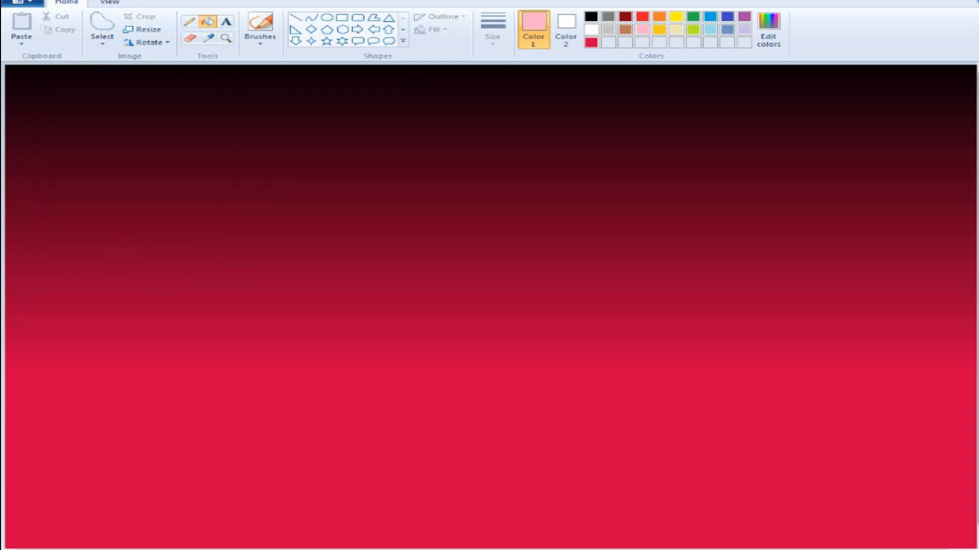
Draw a large ellipse with a white outline and solid white fill in the lower middle of the sky as the moon
click(590, 31)
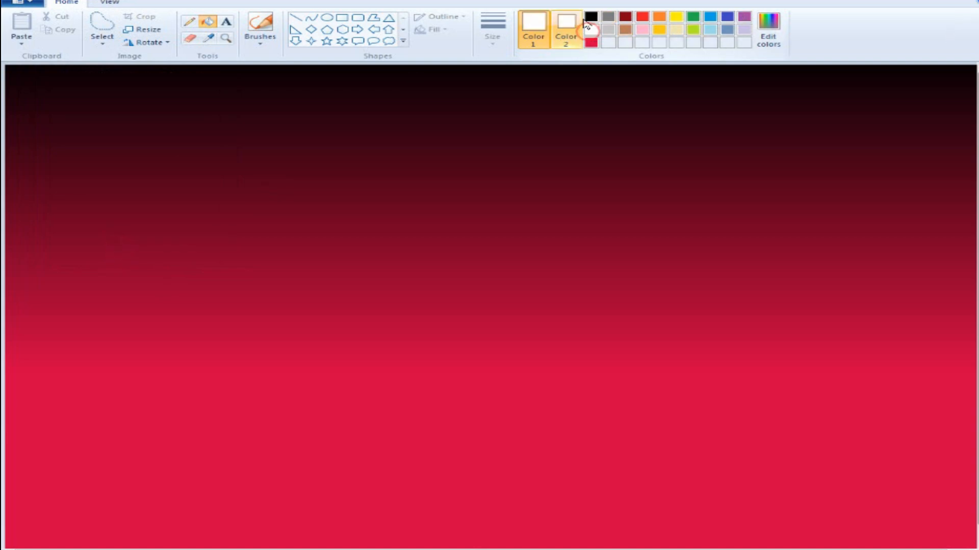
click(326, 19)
click(444, 30)
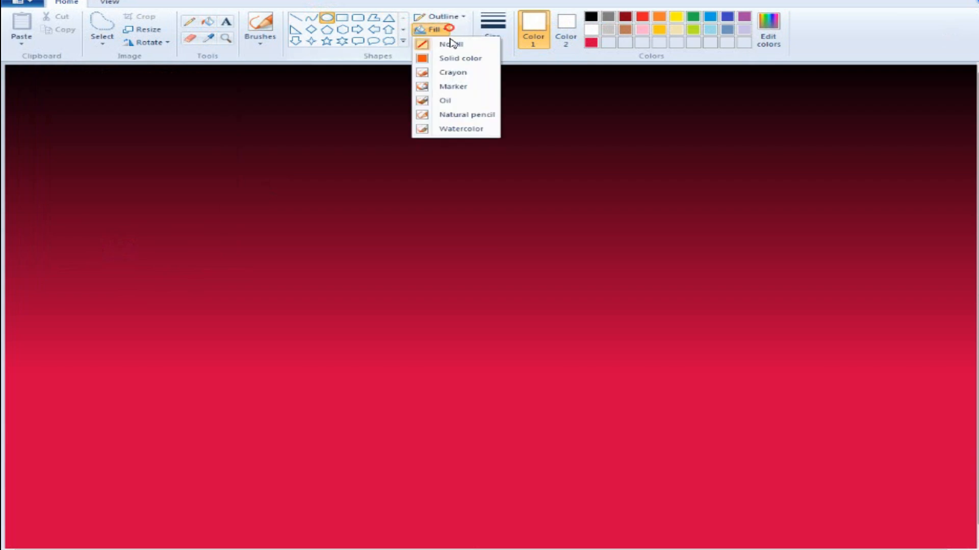
click(448, 59)
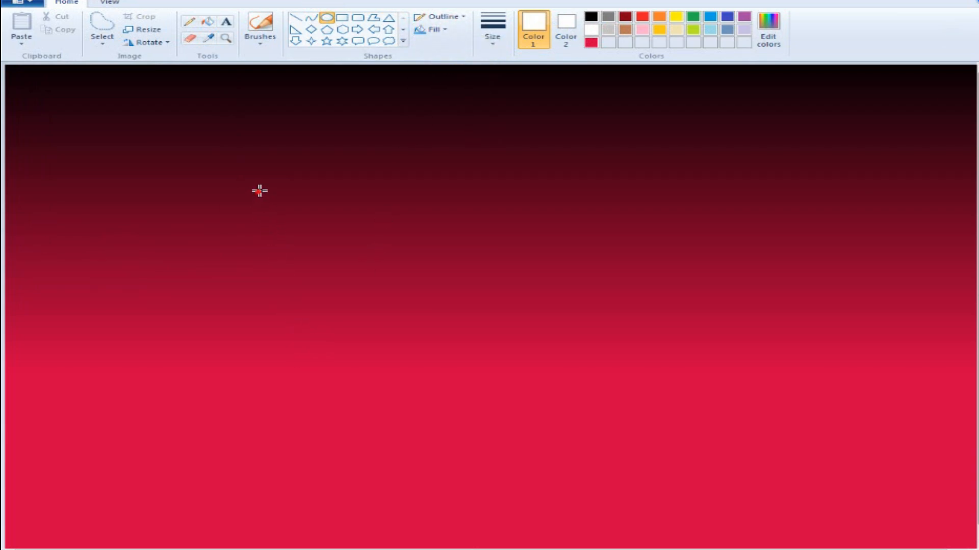
drag(260, 191, 713, 525)
click(827, 390)
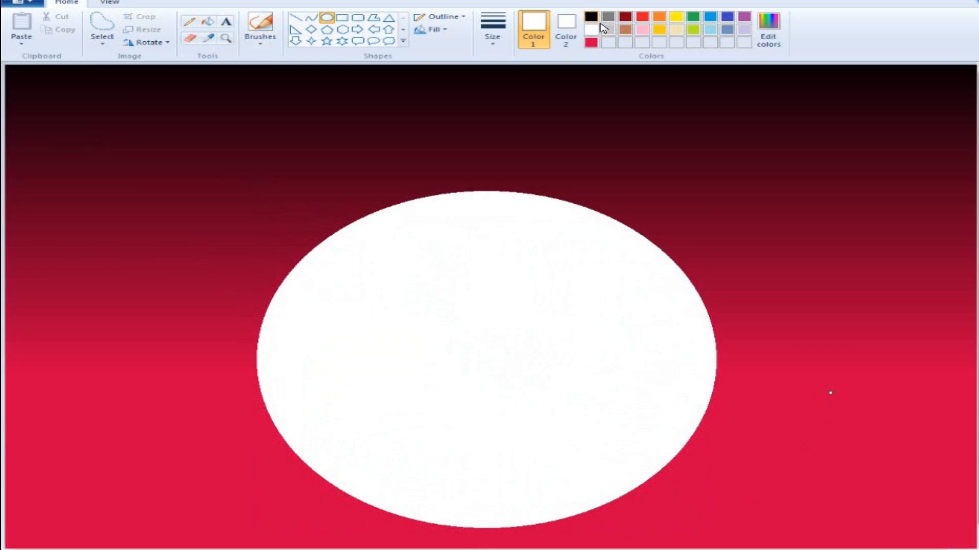
Paint a black ground band across the bottom of the canvas, covering the moon's base, with a very thick round brush
click(594, 17)
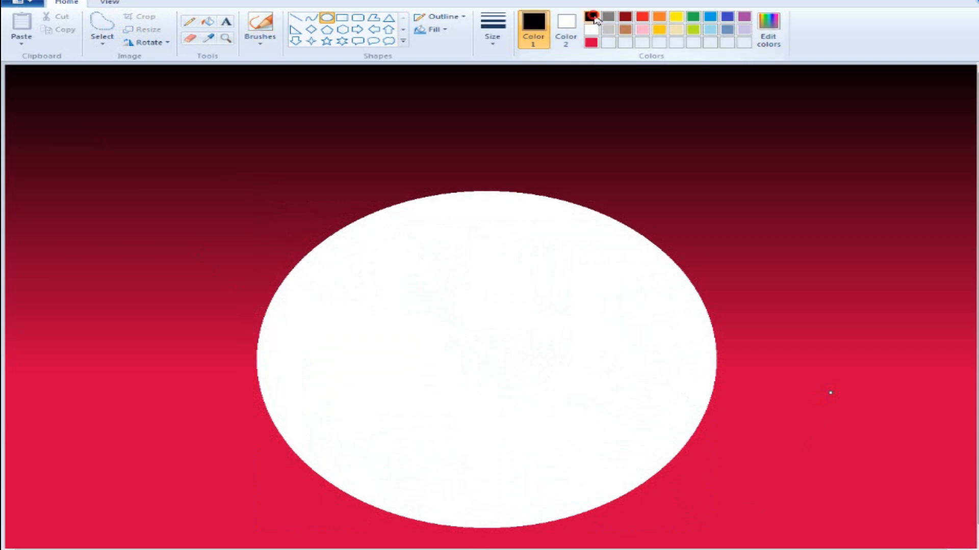
click(261, 43)
click(258, 62)
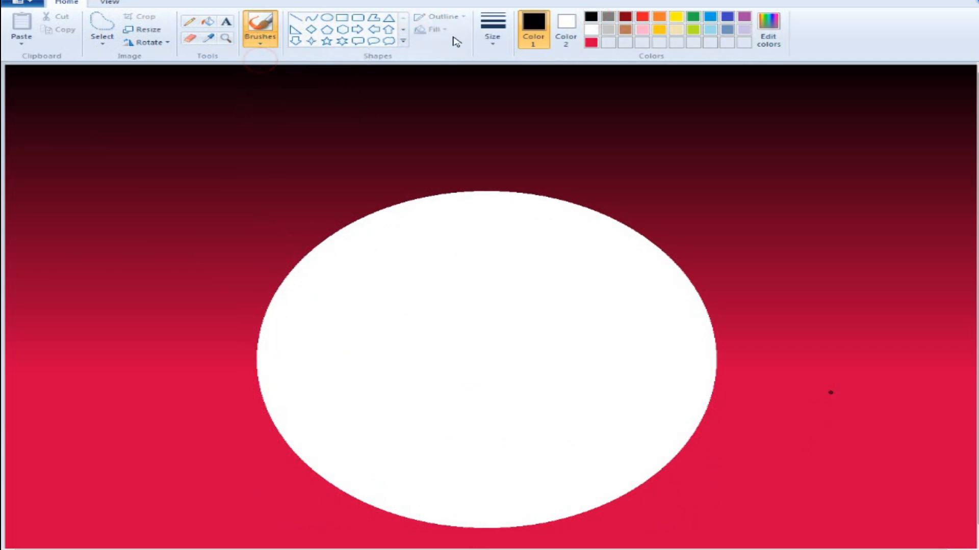
click(493, 35)
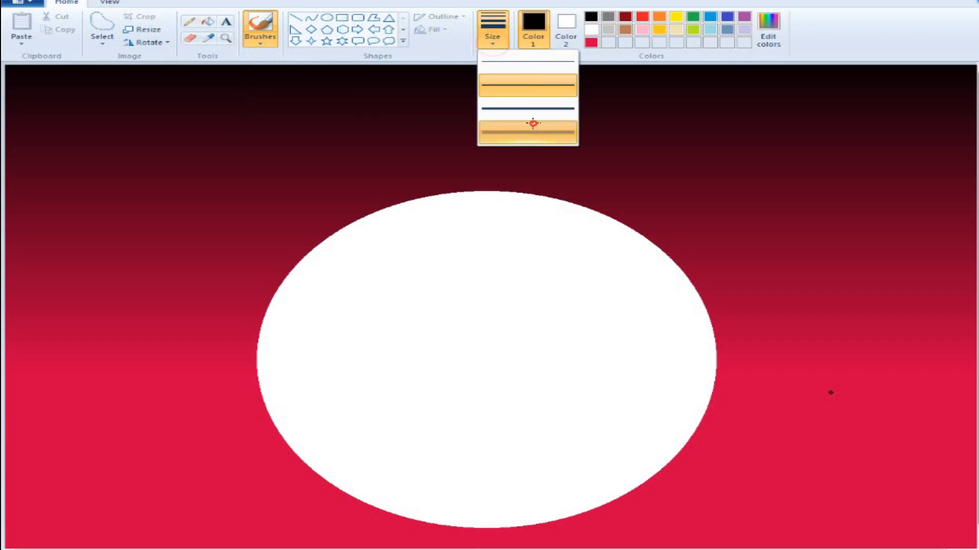
click(533, 124)
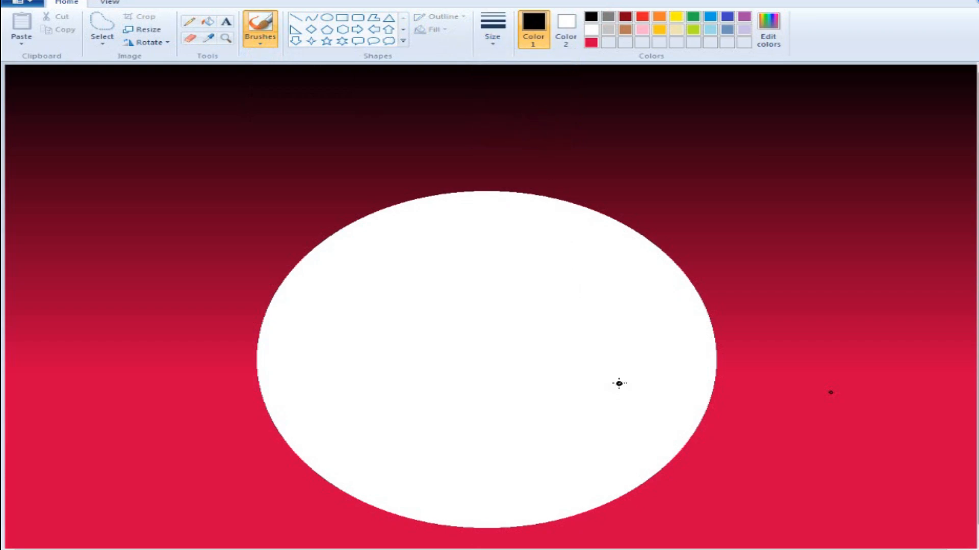
drag(619, 383, 619, 383)
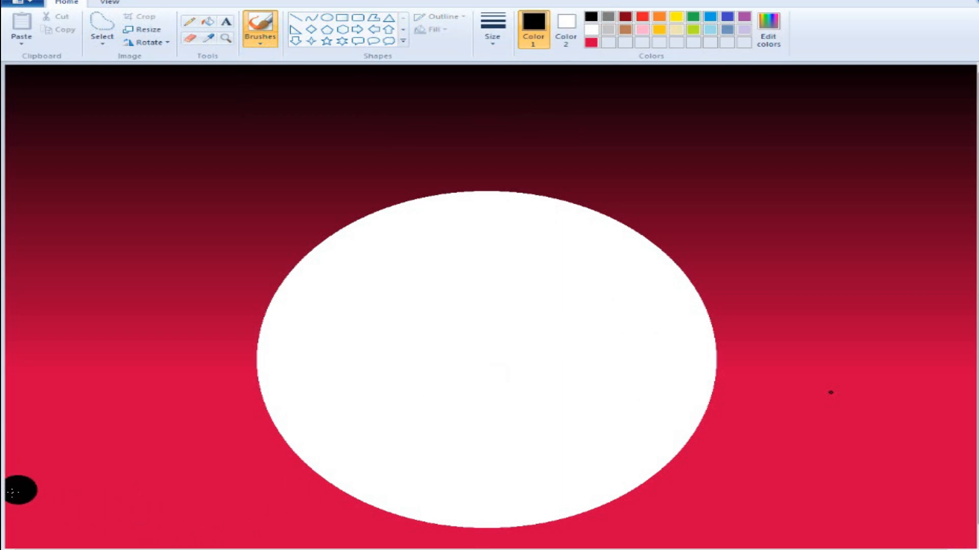
mouse_move(8, 493)
mouse_down()
mouse_move(137, 509)
mouse_move(597, 516)
mouse_move(910, 504)
mouse_move(963, 528)
mouse_move(953, 539)
mouse_move(871, 544)
mouse_move(115, 546)
mouse_move(10, 536)
mouse_move(14, 520)
mouse_move(292, 533)
mouse_move(970, 519)
mouse_up()
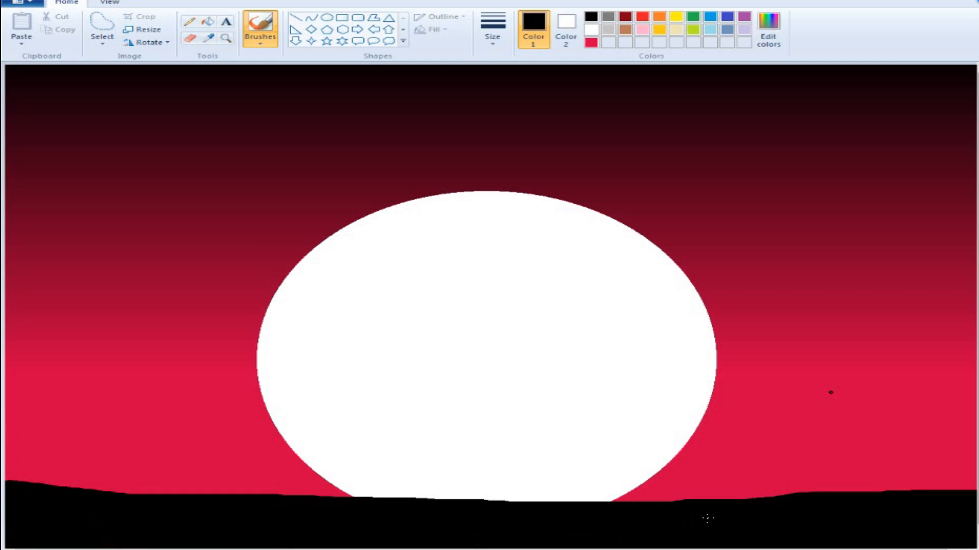
Reshape the ground's upper contour with more black strokes, raising gentle slopes toward both sides of the canvas
drag(835, 502, 958, 500)
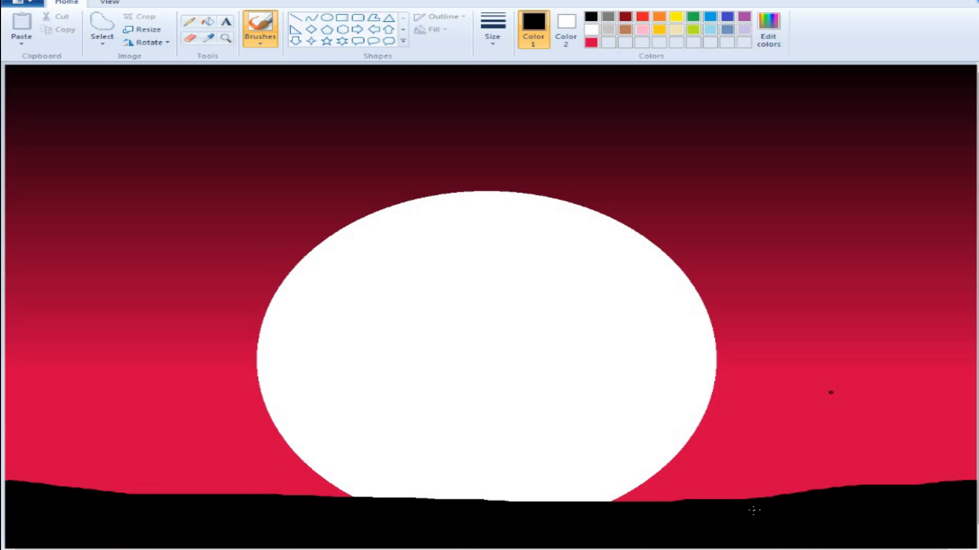
mouse_move(753, 510)
mouse_down()
mouse_move(411, 513)
mouse_move(100, 482)
mouse_move(8, 487)
mouse_up()
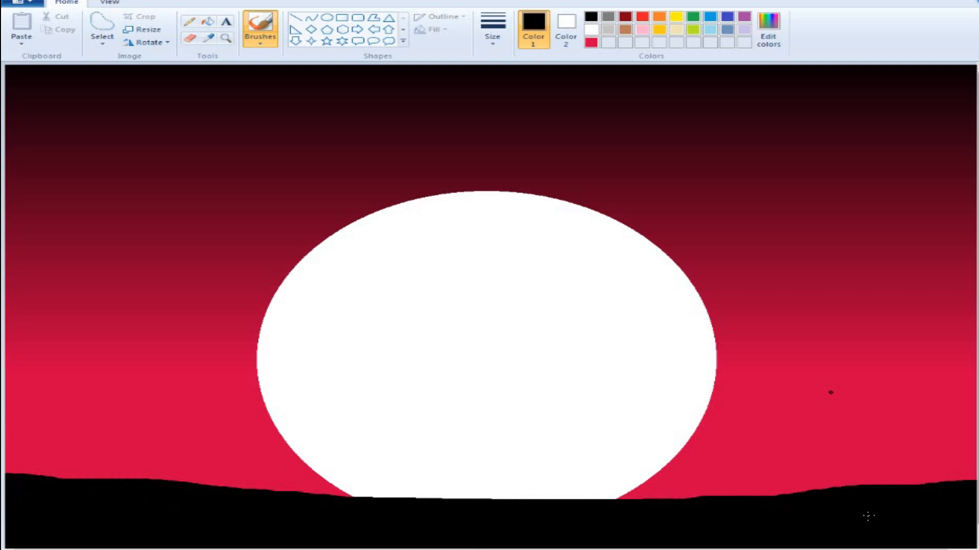
drag(725, 512, 662, 512)
drag(878, 498, 446, 514)
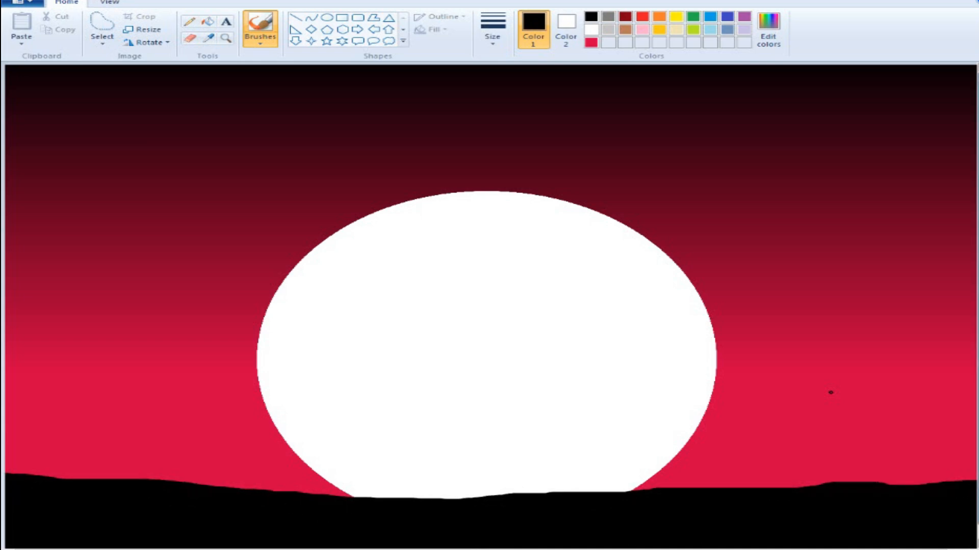
mouse_move(969, 487)
mouse_down()
mouse_move(407, 509)
mouse_move(220, 497)
mouse_up()
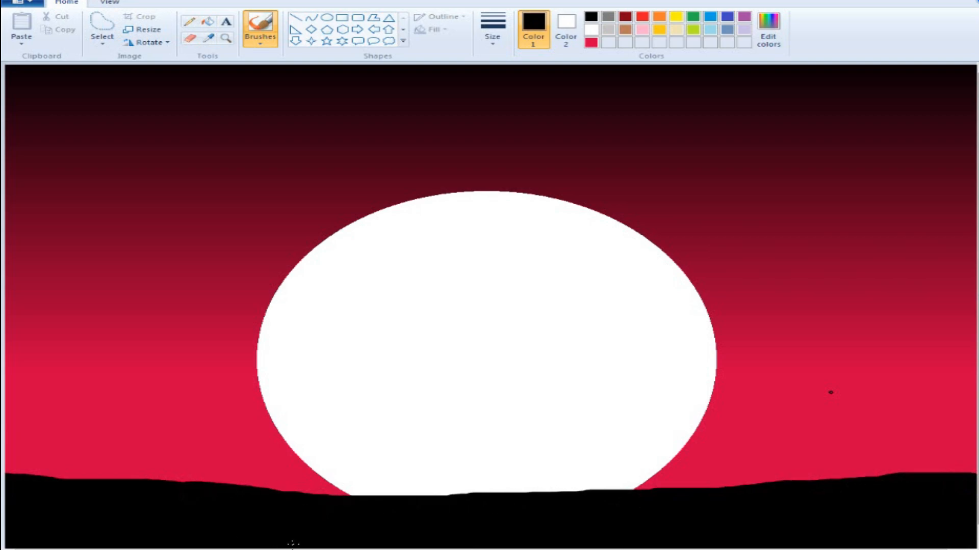
Sketch the deer's muzzle, throat, chest and the front edge of its standing foreleg in thin black pencil lines over the moon
click(223, 39)
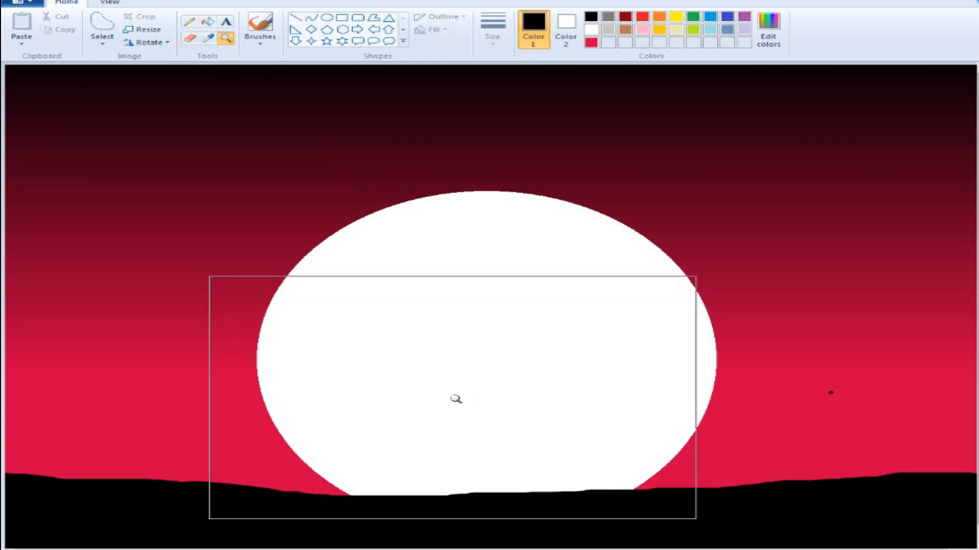
click(467, 399)
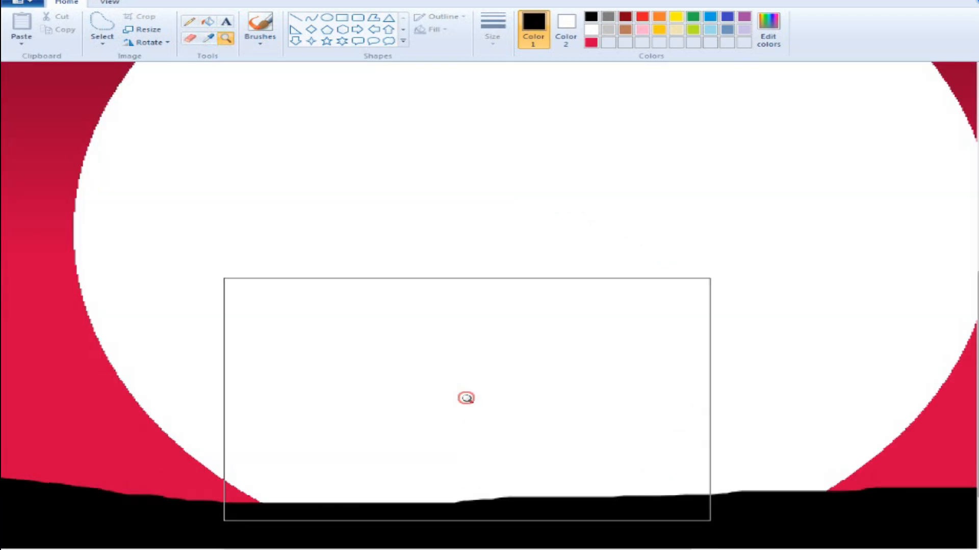
click(190, 22)
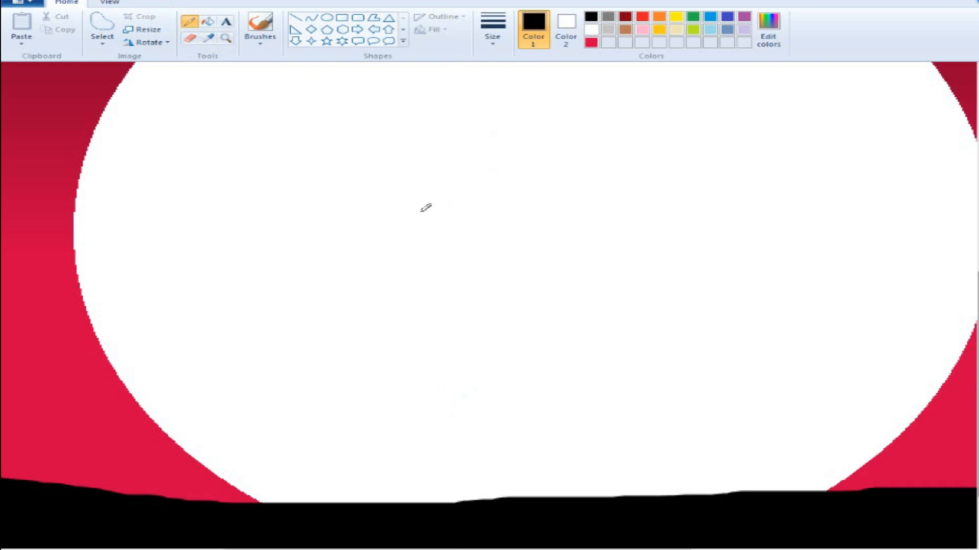
click(366, 234)
drag(406, 254, 455, 287)
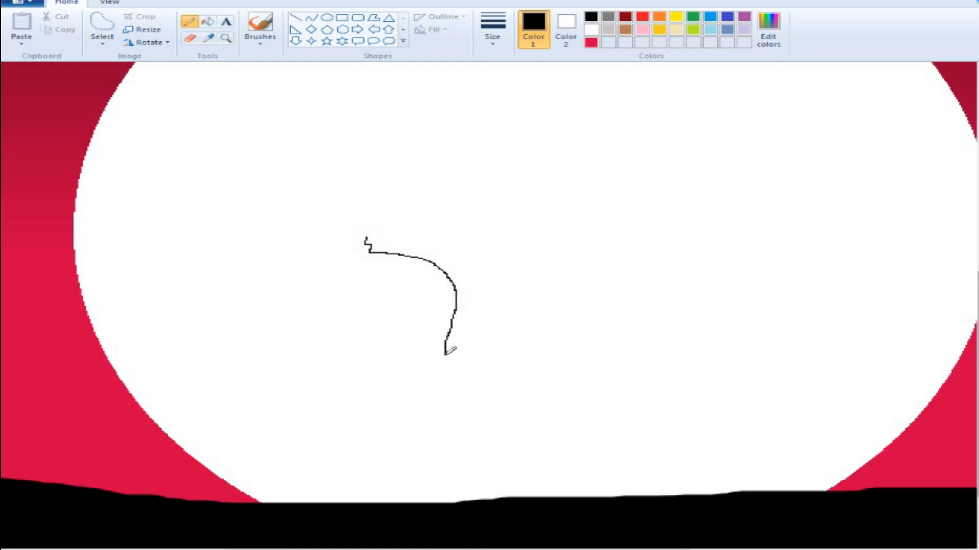
mouse_move(445, 355)
mouse_down()
mouse_move(449, 372)
mouse_move(499, 386)
mouse_up()
drag(493, 386, 491, 403)
drag(517, 383, 522, 383)
mouse_move(517, 384)
mouse_down()
mouse_move(522, 451)
mouse_move(508, 484)
mouse_up()
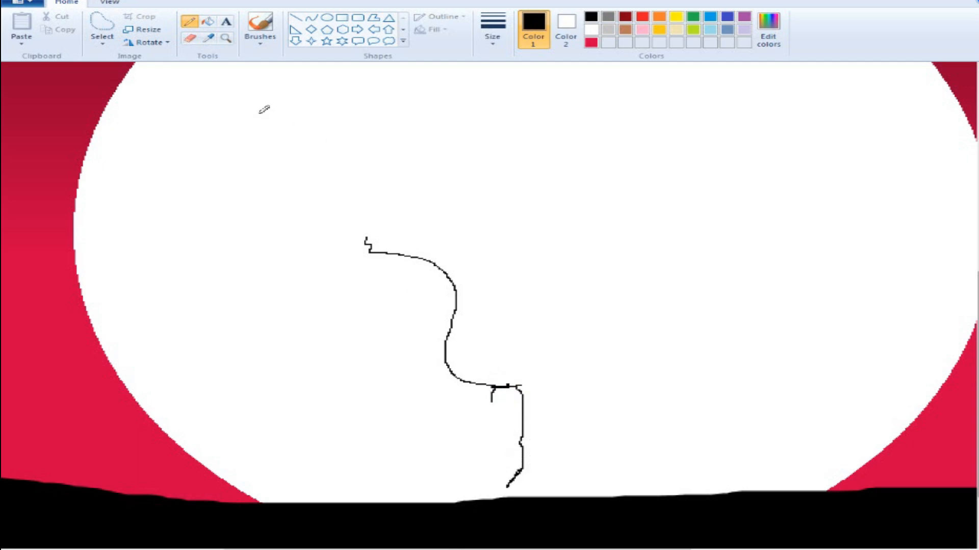
Erase the crooked lower end of the standing foreleg, extend it down to the ground and outline its rear edge up to the belly
click(190, 37)
drag(507, 487, 522, 466)
click(505, 488)
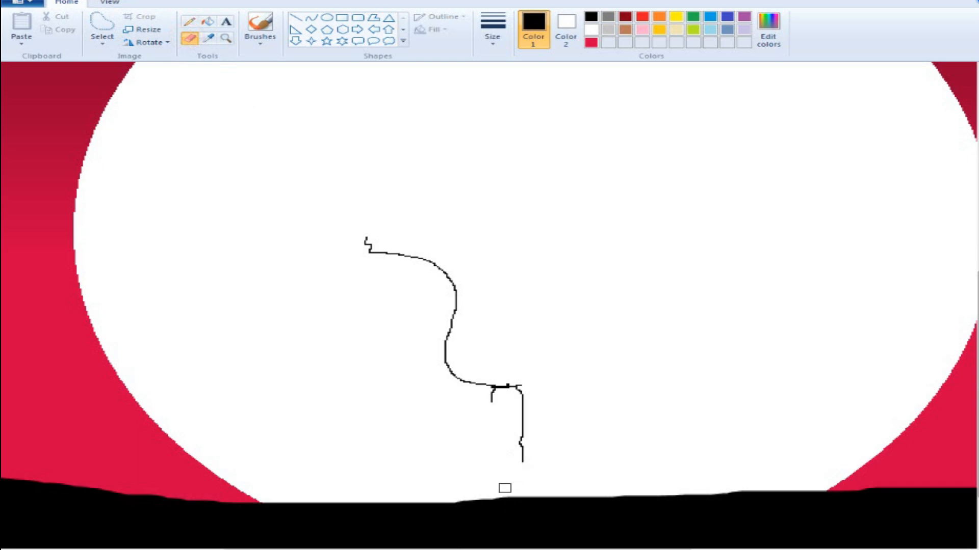
click(189, 24)
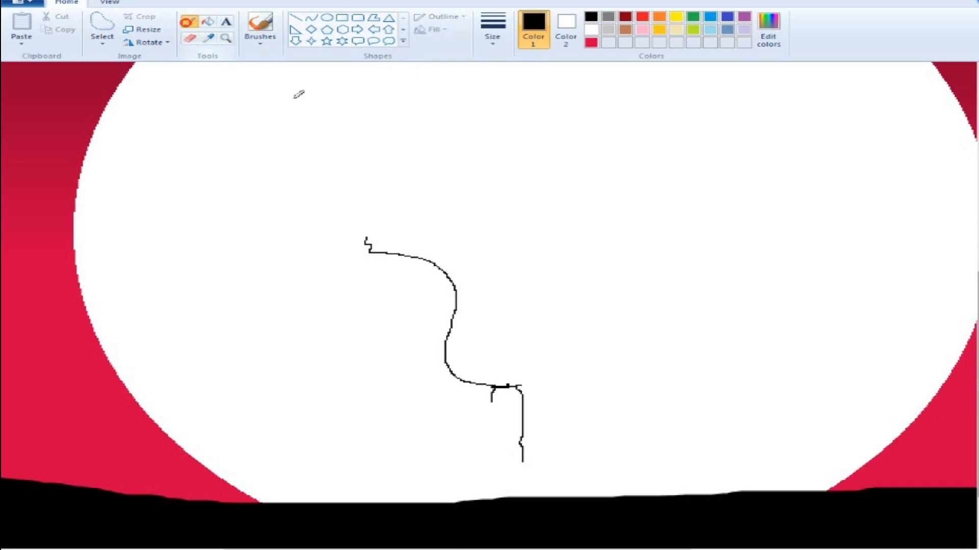
drag(522, 460, 523, 479)
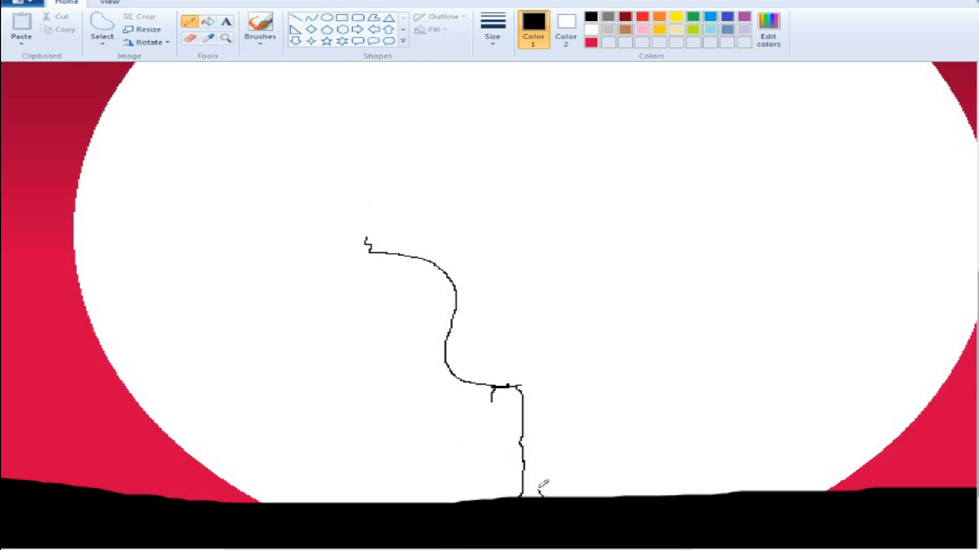
drag(540, 490, 541, 415)
Outline a raised, bent second foreleg whose hoof extends behind the standing foreleg
drag(484, 382, 495, 406)
drag(479, 442, 522, 460)
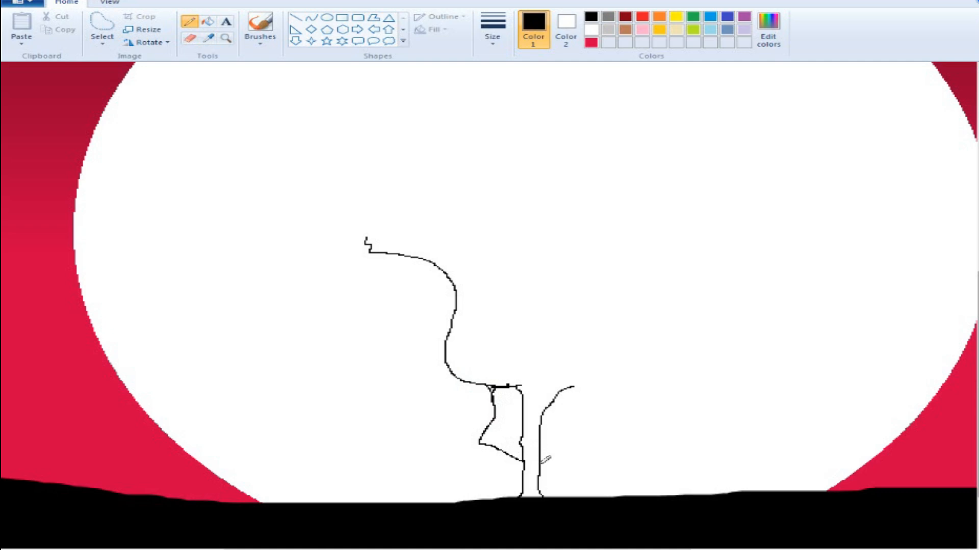
drag(540, 467, 566, 474)
drag(559, 462, 541, 455)
mouse_move(522, 393)
mouse_down()
mouse_move(500, 435)
mouse_move(520, 447)
mouse_up()
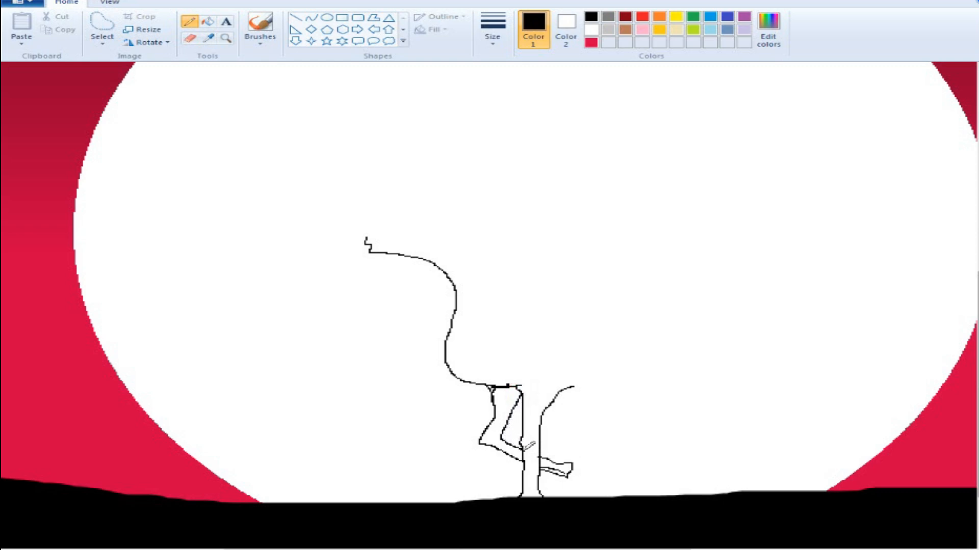
Draw the deer's belly line and outline both hind legs down to the ground
mouse_move(573, 387)
mouse_down()
mouse_move(694, 384)
mouse_move(714, 408)
mouse_move(721, 480)
mouse_up()
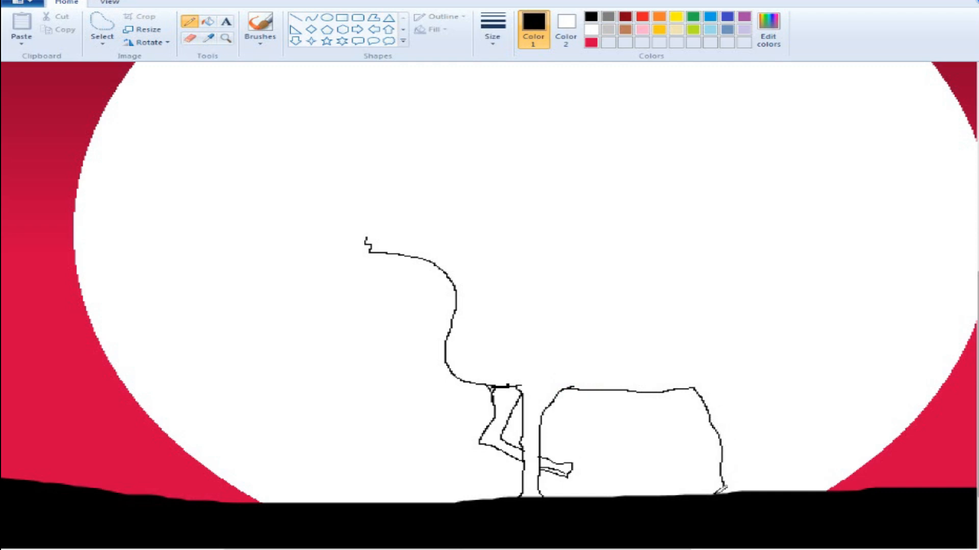
mouse_move(736, 485)
mouse_down()
mouse_move(731, 397)
mouse_move(719, 385)
mouse_move(733, 395)
mouse_move(747, 479)
mouse_up()
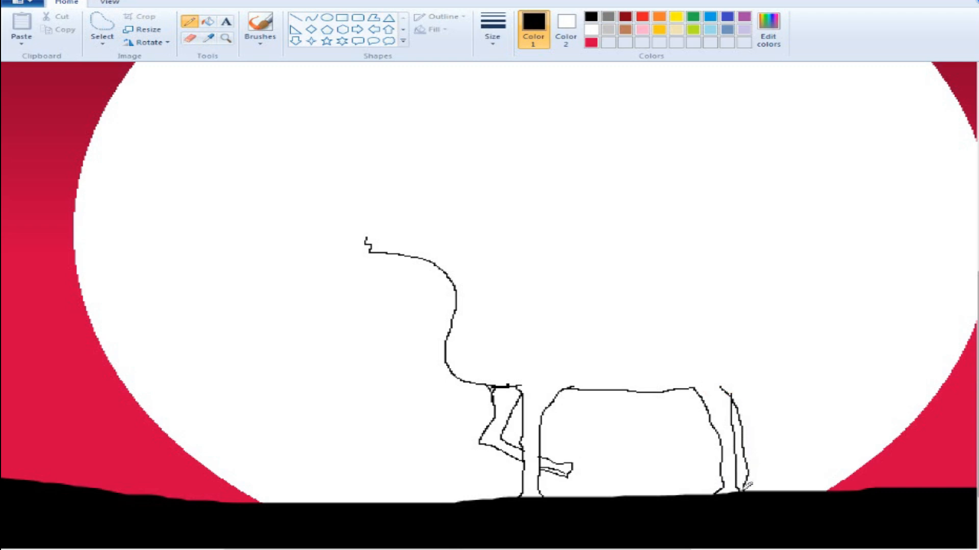
drag(759, 482, 755, 391)
Erase the jagged muzzle tip, then redraw the muzzle and outline the top of the head with two small upright ears
drag(366, 237, 376, 229)
click(193, 40)
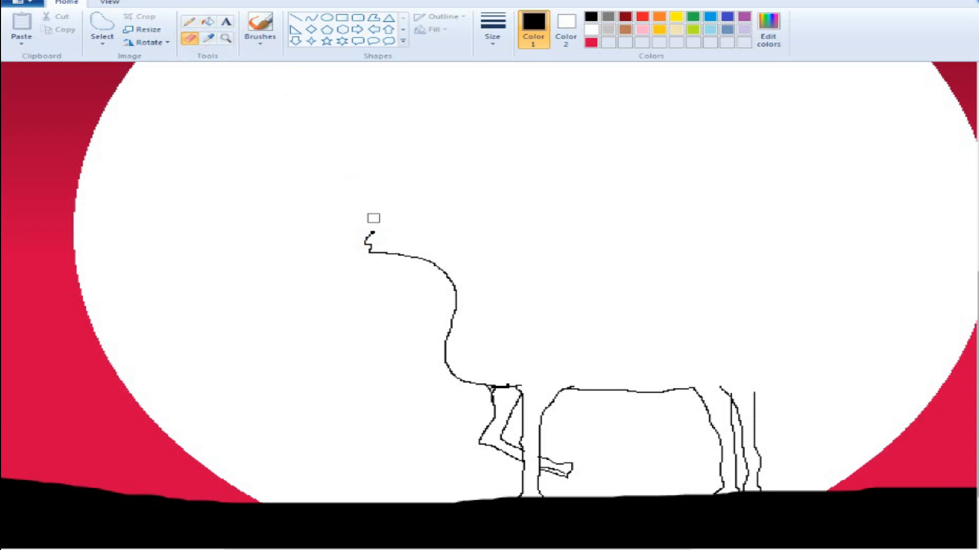
drag(373, 218, 367, 247)
click(191, 21)
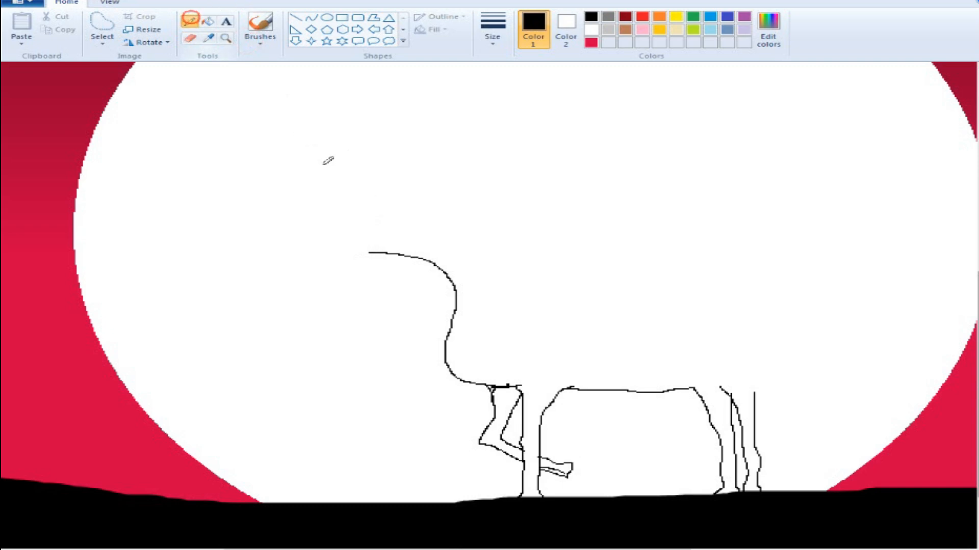
mouse_move(370, 252)
mouse_down()
mouse_move(444, 228)
mouse_move(451, 210)
mouse_move(458, 226)
mouse_move(471, 221)
mouse_move(467, 236)
mouse_move(485, 267)
mouse_up()
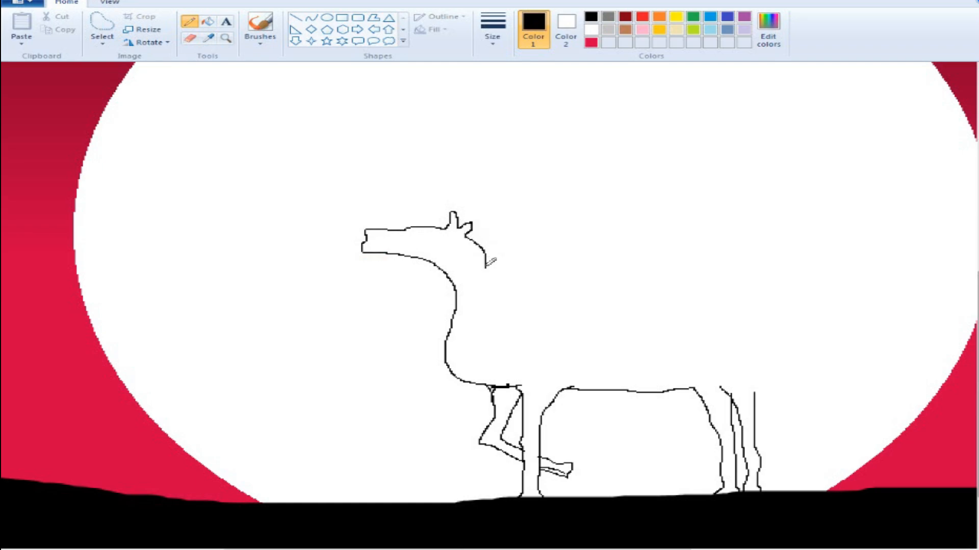
Erase the short nape line and redraw the neck, back, rump and short tail, joining the outline to the hind leg
click(192, 36)
drag(488, 270, 477, 241)
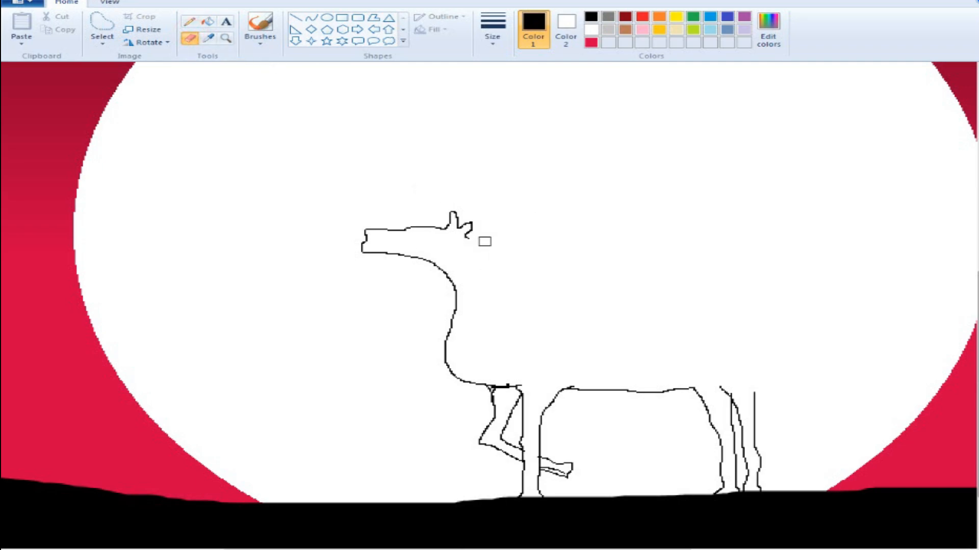
click(189, 23)
click(189, 23)
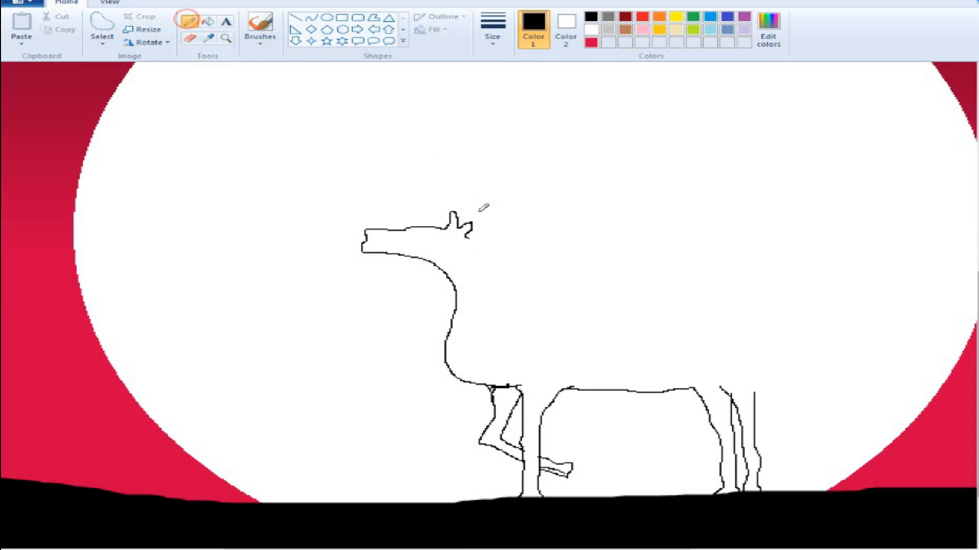
click(466, 235)
mouse_move(466, 234)
mouse_down()
mouse_move(472, 228)
mouse_move(488, 244)
mouse_move(493, 286)
mouse_move(512, 307)
mouse_move(728, 317)
mouse_move(772, 334)
mouse_move(786, 363)
mouse_move(774, 367)
mouse_move(777, 350)
mouse_move(755, 421)
mouse_up()
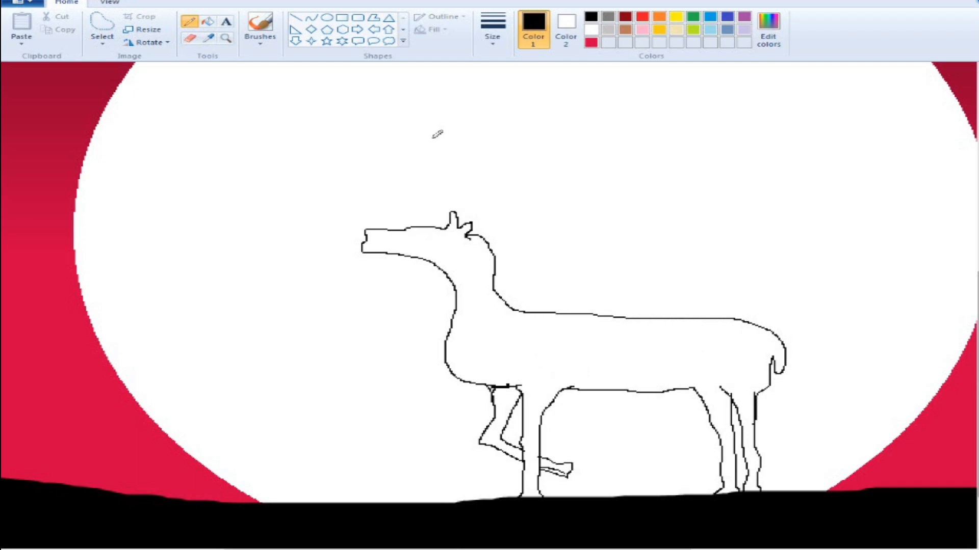
Fill the deer's body, raised foreleg and raised hoof with solid black
click(208, 21)
click(469, 288)
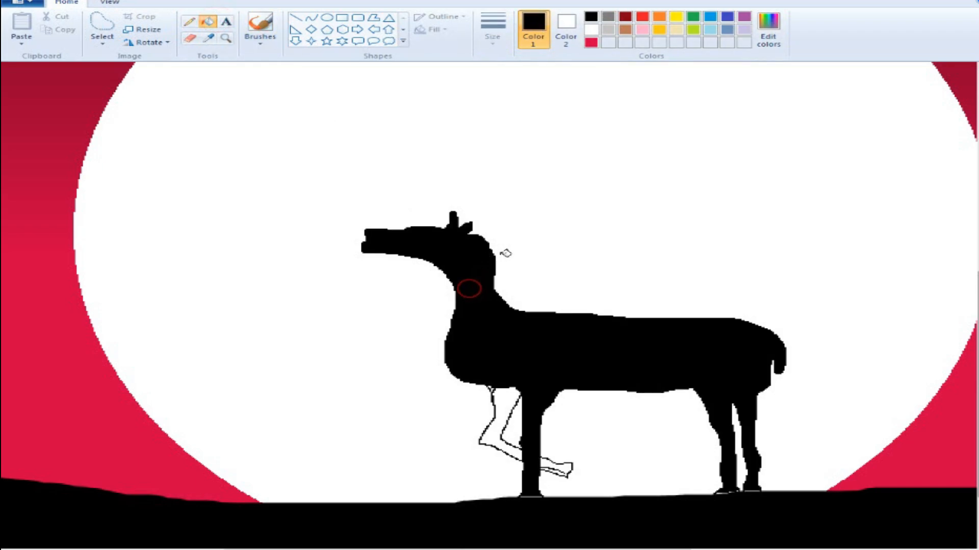
click(496, 403)
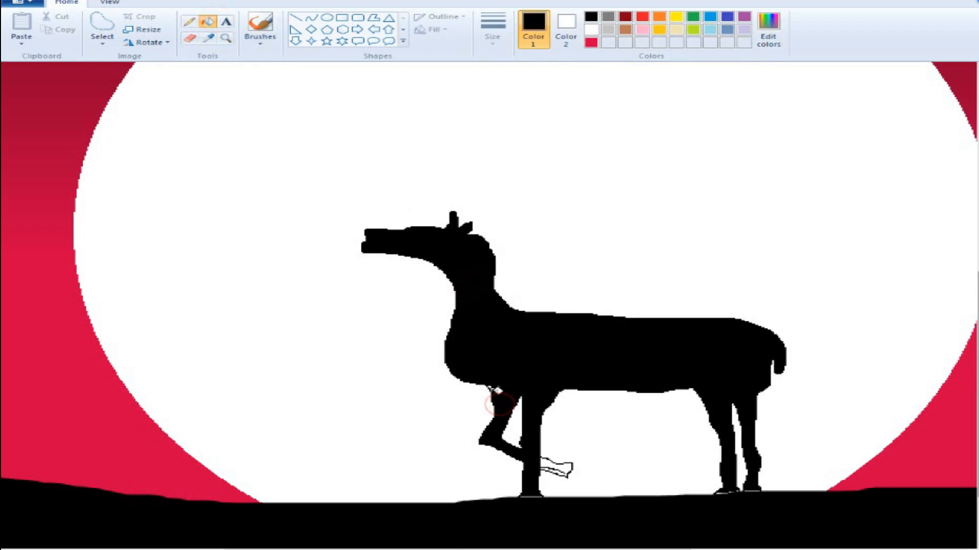
click(550, 463)
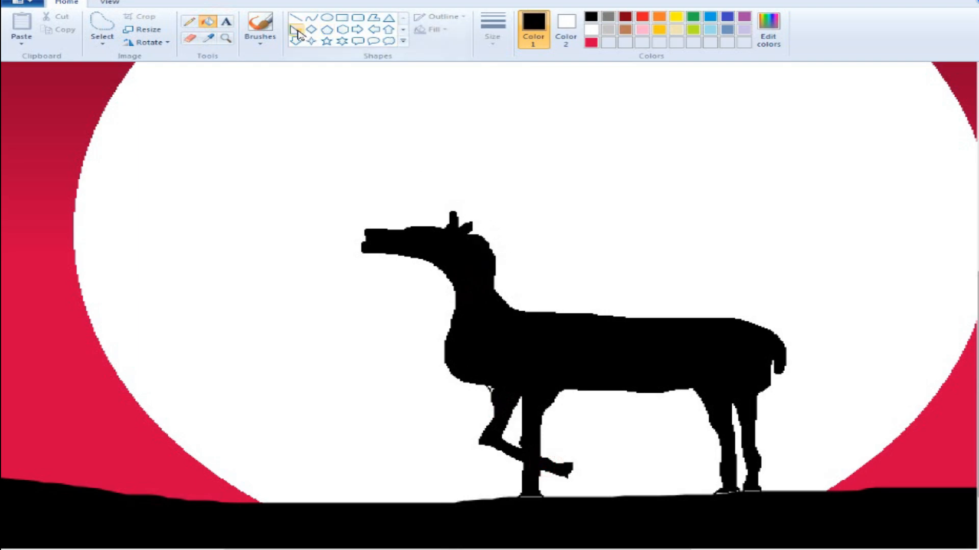
Shrink the black brush to a thin stroke and paint the rear antler with three forked tines sweeping back from the head
click(187, 24)
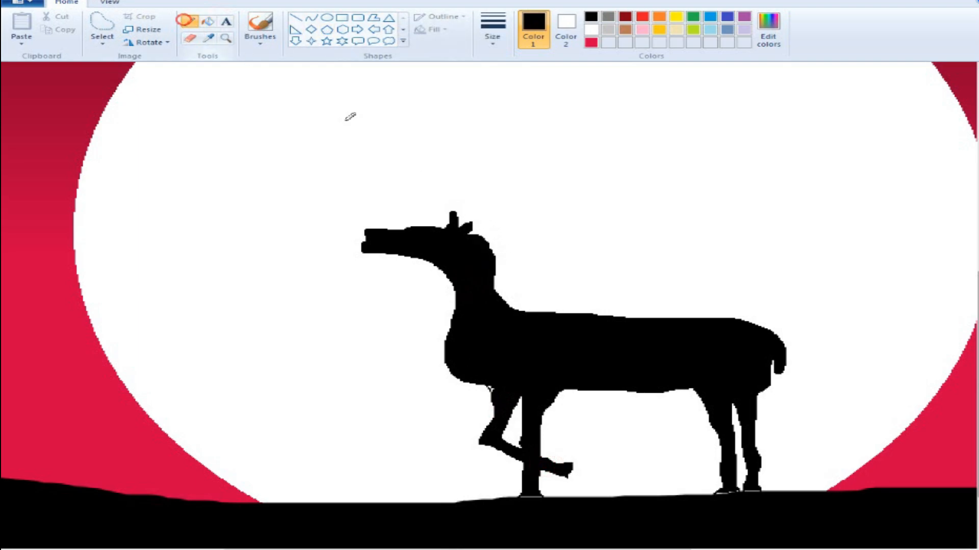
click(260, 28)
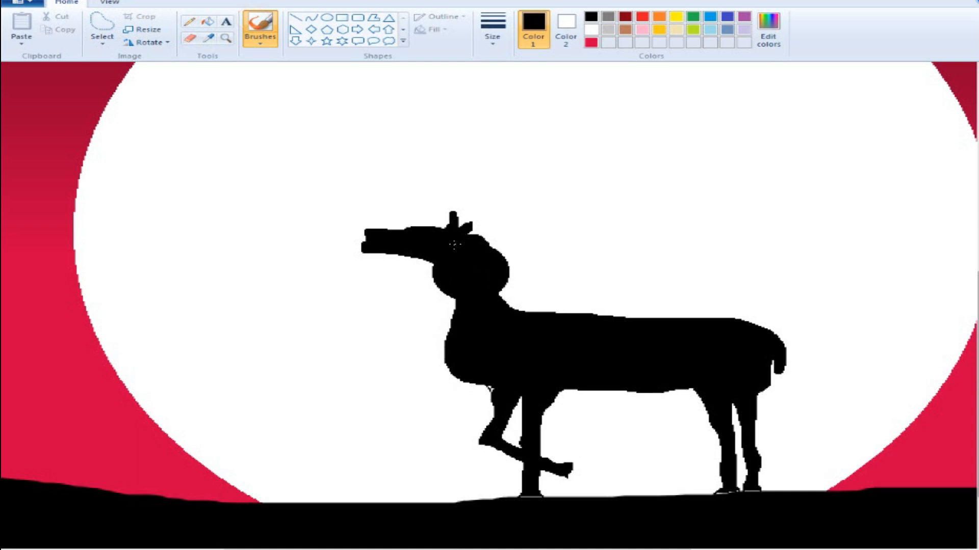
key(ctrl+minus)
key(ctrl+minus)
key(ctrl+minus)
key(ctrl+minus)
key(ctrl+minus)
key(ctrl+minus)
key(ctrl+minus)
key(ctrl+minus)
key(ctrl+minus)
key(ctrl+minus)
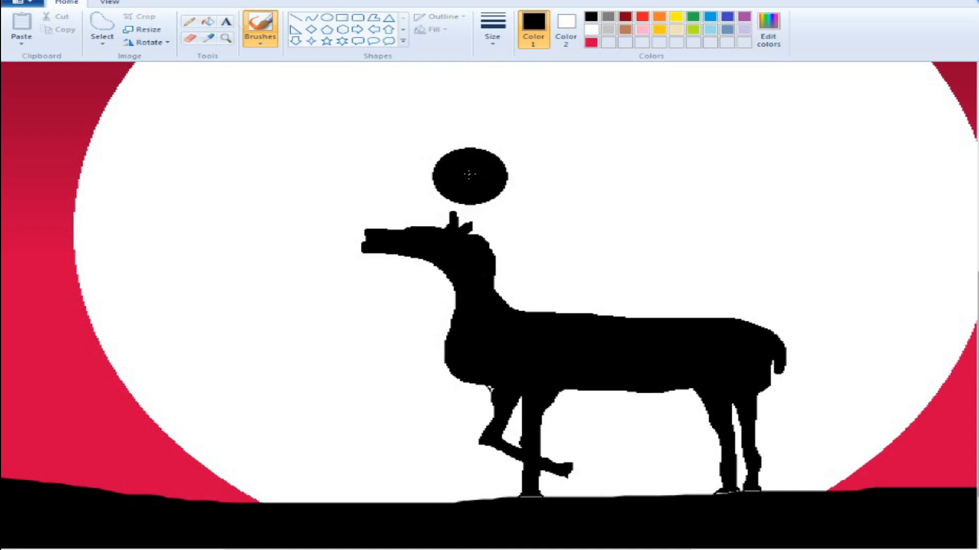
key(ctrl+minus)
key(ctrl+minus)
key(ctrl+minus)
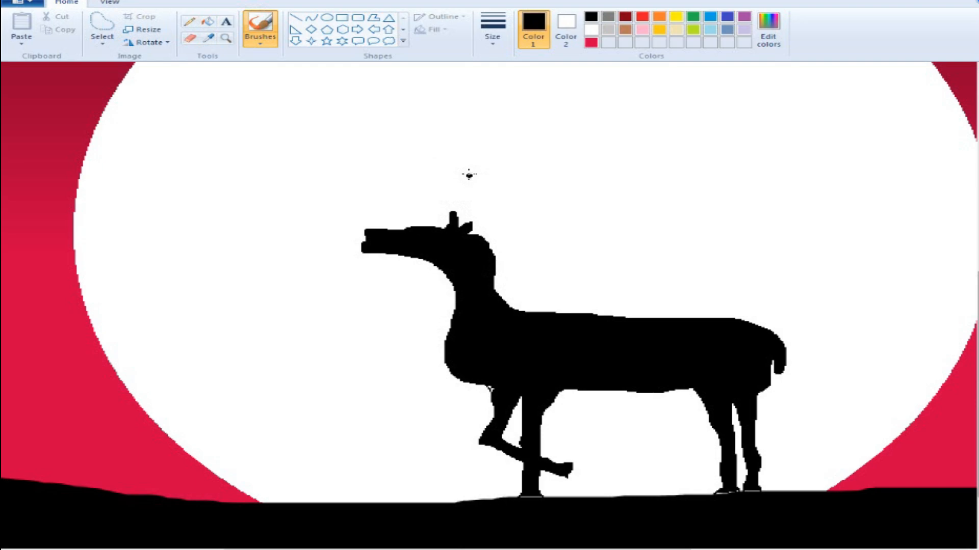
mouse_move(461, 226)
mouse_down()
mouse_move(538, 182)
mouse_move(589, 170)
mouse_up()
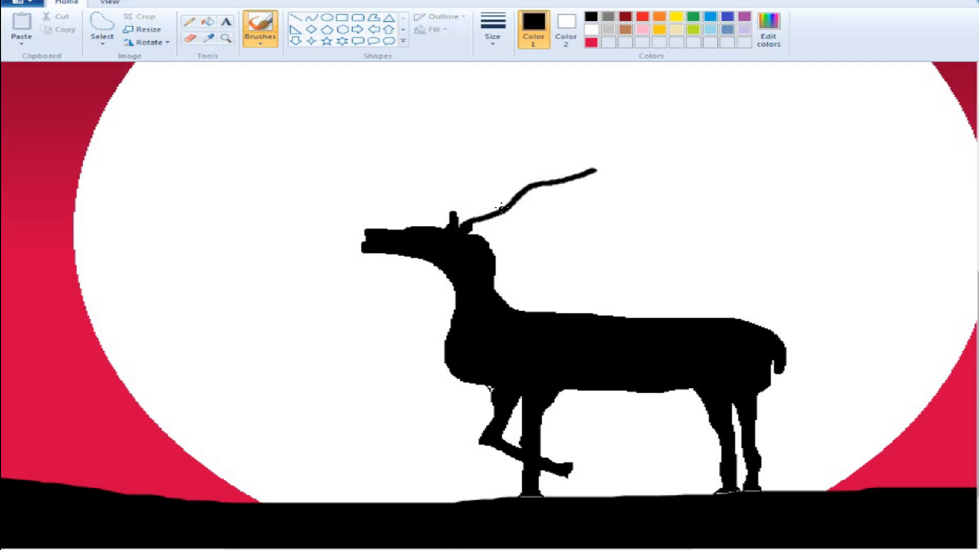
drag(502, 208, 565, 108)
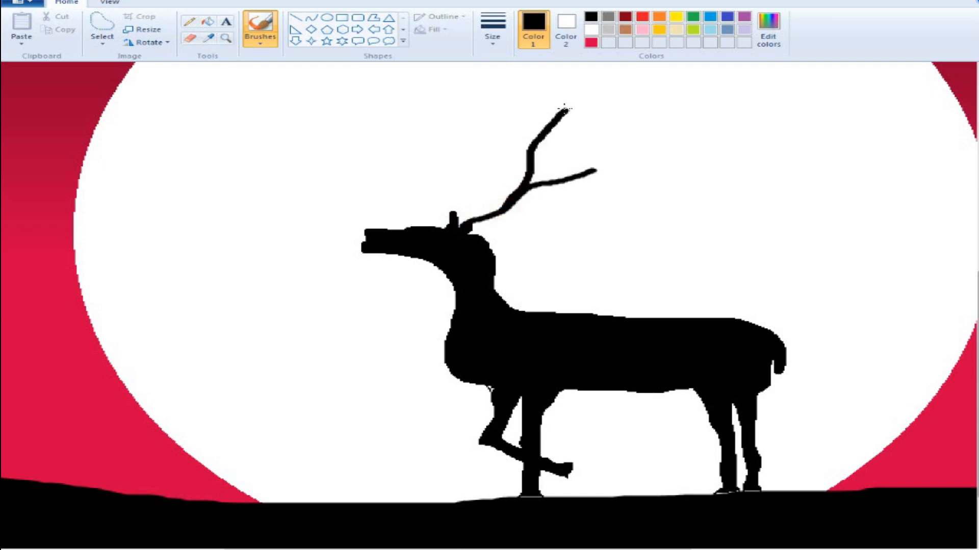
drag(531, 144, 529, 105)
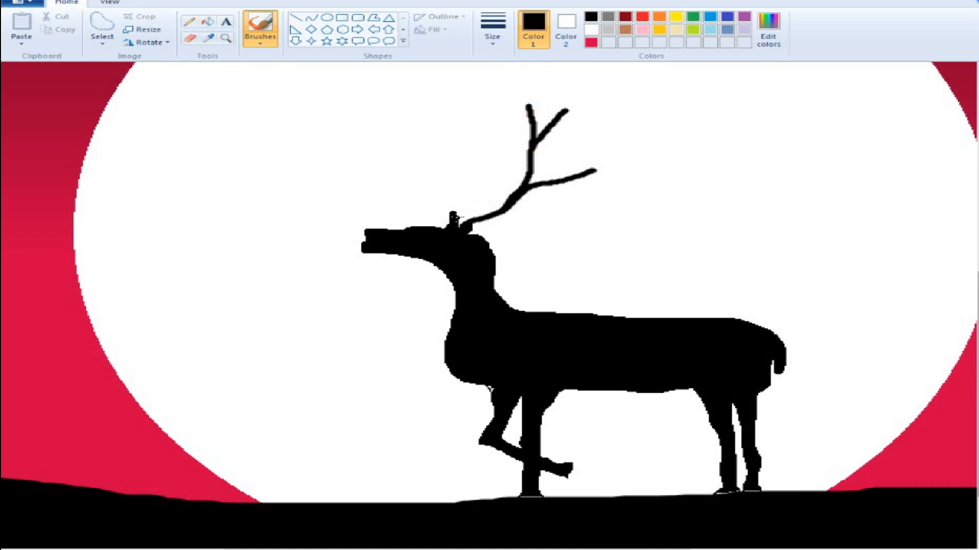
Paint the front antler with four branching tines and add a short lower tine to the rear antler
mouse_move(451, 214)
mouse_down()
mouse_move(458, 162)
mouse_move(503, 95)
mouse_up()
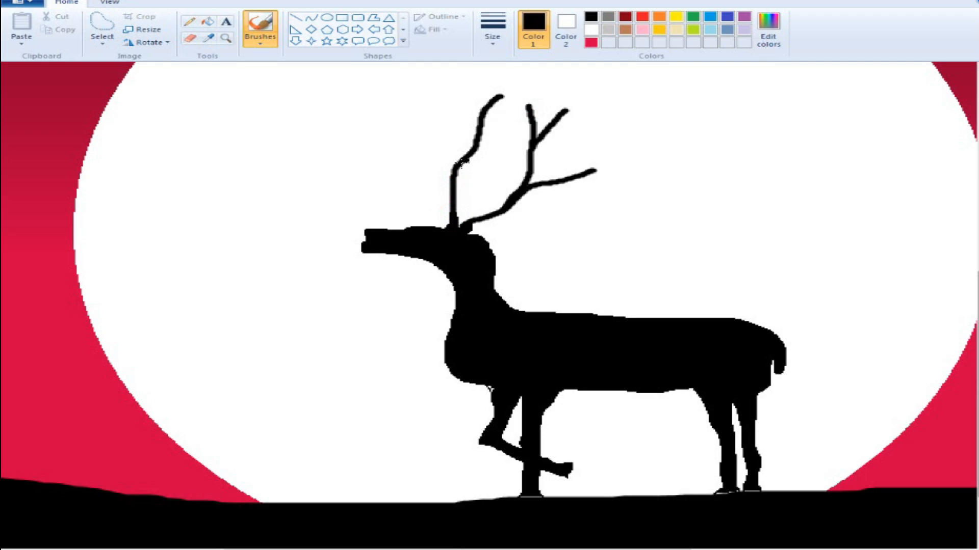
drag(453, 173, 448, 82)
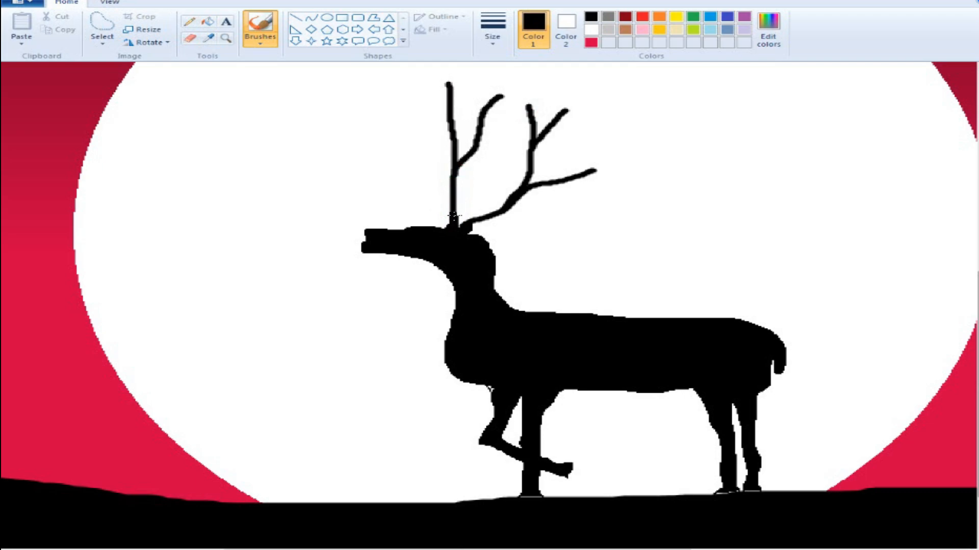
mouse_move(451, 202)
mouse_down()
mouse_move(432, 151)
mouse_move(477, 142)
mouse_move(501, 117)
mouse_up()
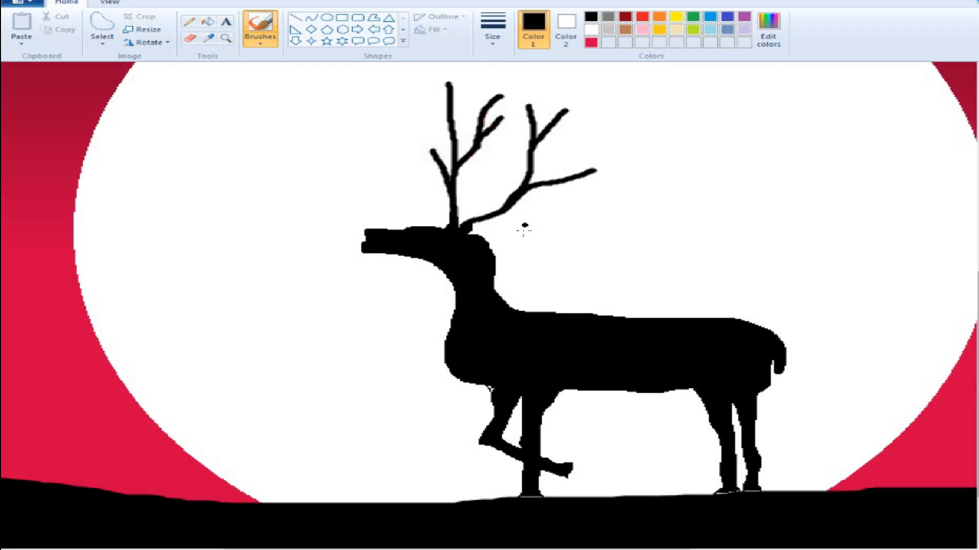
drag(491, 216, 528, 211)
Touch up the small white gaps at the raised foreleg's joint, the chest and the hind hoof with black dabs
click(490, 386)
click(473, 371)
click(719, 495)
Cover the leftover red at the ground's lower-right corner in black and raise the ground's right end into a higher slope
click(104, 3)
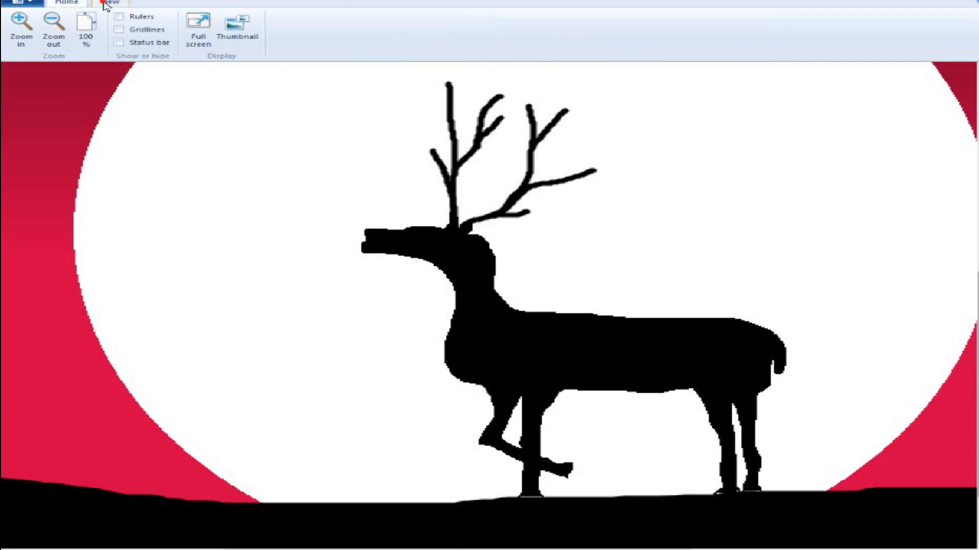
click(55, 25)
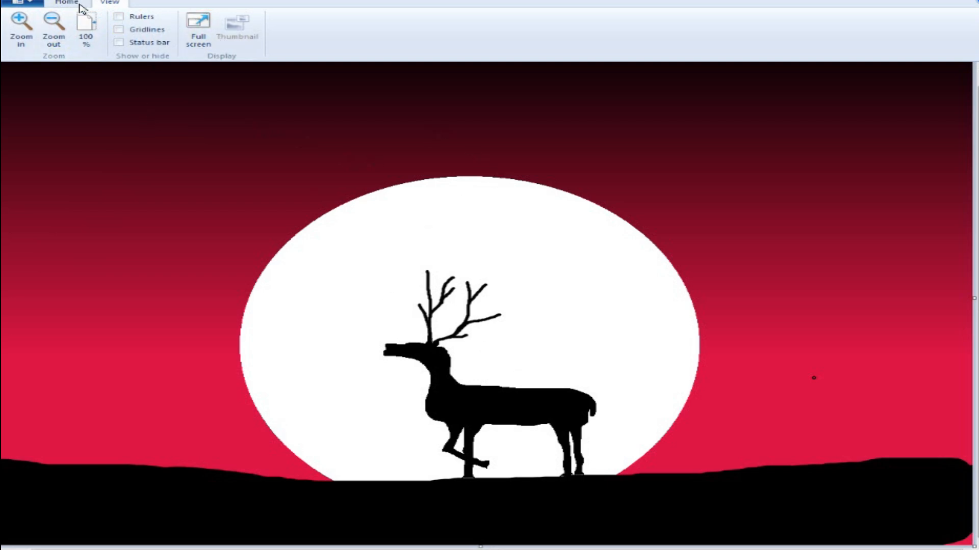
click(62, 2)
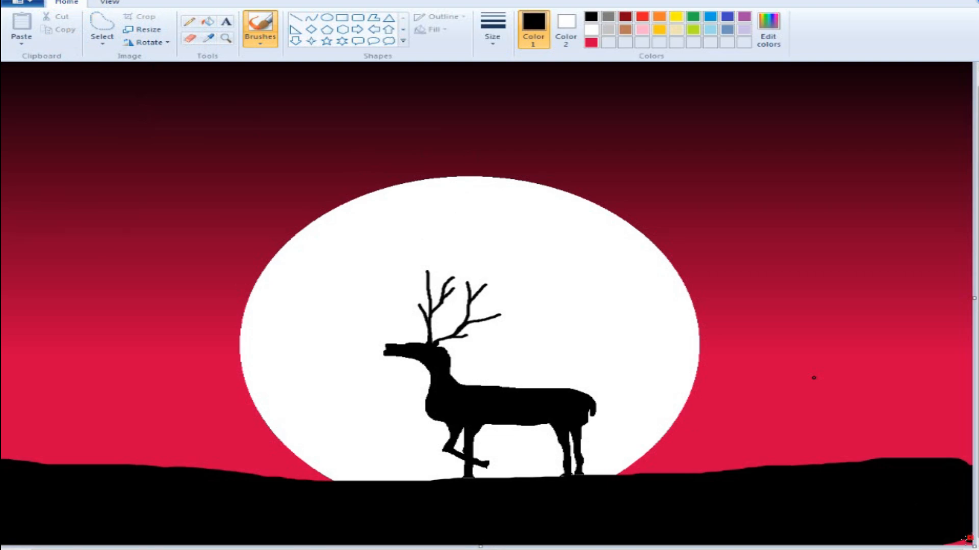
click(967, 539)
mouse_move(908, 453)
mouse_down()
mouse_move(968, 454)
mouse_move(954, 475)
mouse_move(966, 461)
mouse_move(930, 457)
mouse_move(954, 453)
mouse_up()
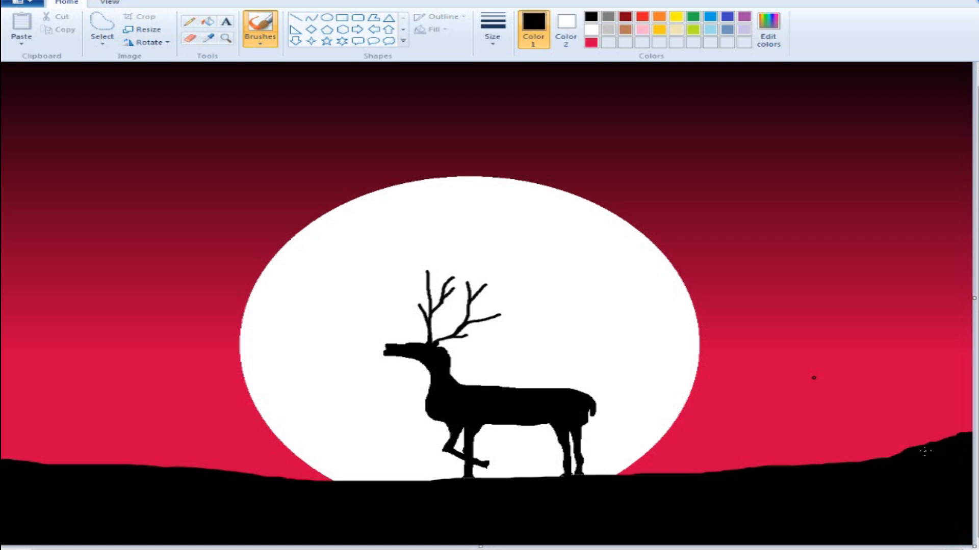
Paint a thick black tree trunk on the ground's right slope, with one long limb arching over the moon and another reaching the canvas's upper-right corner
mouse_move(930, 439)
mouse_down()
mouse_move(948, 419)
mouse_move(934, 313)
mouse_move(940, 258)
mouse_move(925, 233)
mouse_move(809, 190)
mouse_move(760, 150)
mouse_move(639, 129)
mouse_move(593, 92)
mouse_up()
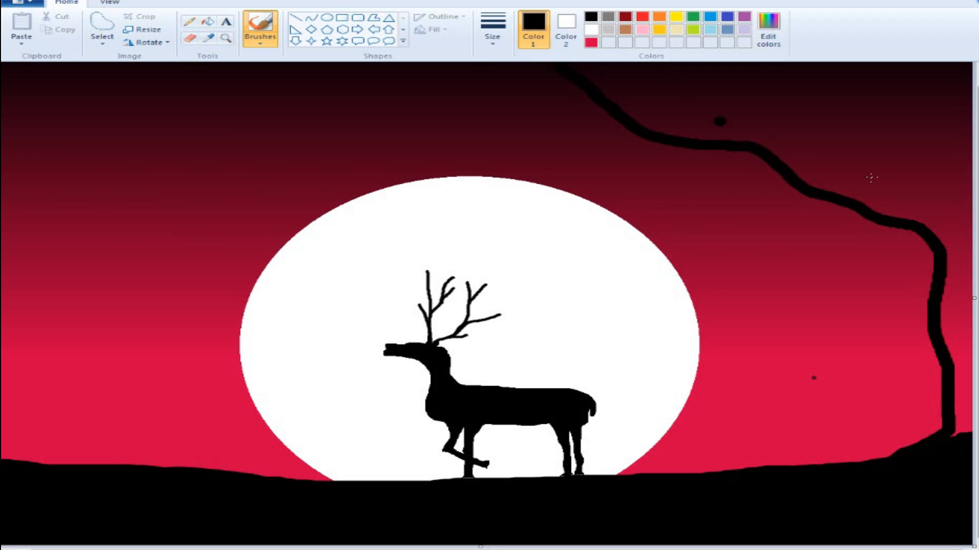
mouse_move(970, 428)
mouse_down()
mouse_move(951, 377)
mouse_move(954, 348)
mouse_move(969, 411)
mouse_up()
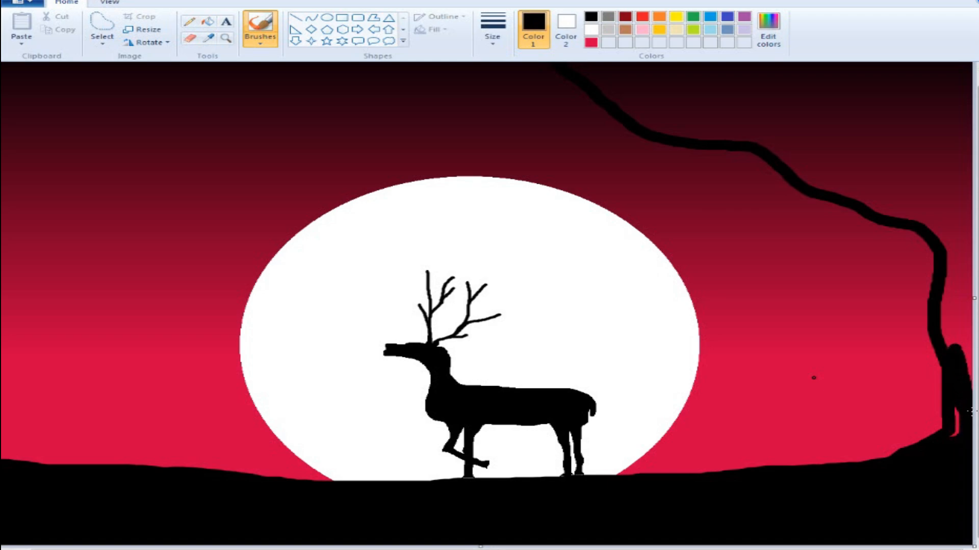
mouse_move(960, 358)
mouse_down()
mouse_move(951, 304)
mouse_move(960, 247)
mouse_move(935, 205)
mouse_move(933, 152)
mouse_move(967, 74)
mouse_up()
mouse_move(940, 223)
mouse_down()
mouse_move(933, 218)
mouse_move(950, 275)
mouse_up()
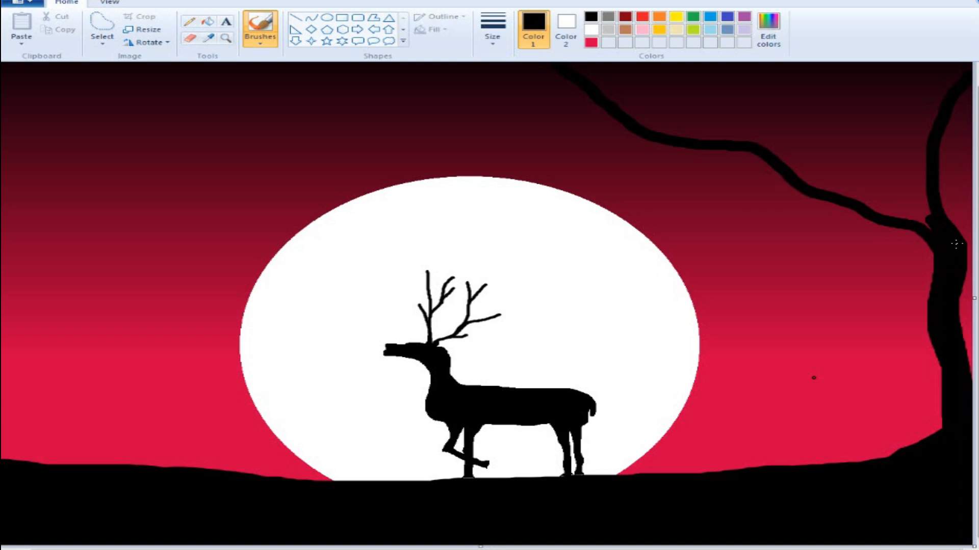
Add thick black secondary branches from the trunk's fork and both limbs, including a forked branch reaching left above the moon
mouse_move(947, 243)
mouse_down()
mouse_move(900, 188)
mouse_move(888, 145)
mouse_move(856, 99)
mouse_move(820, 83)
mouse_up()
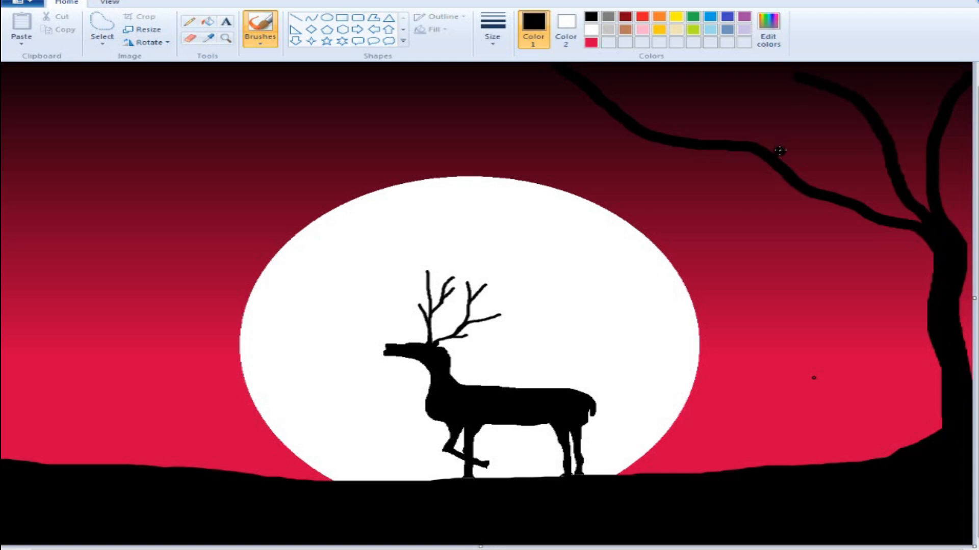
mouse_move(775, 165)
mouse_down()
mouse_move(747, 133)
mouse_move(731, 74)
mouse_up()
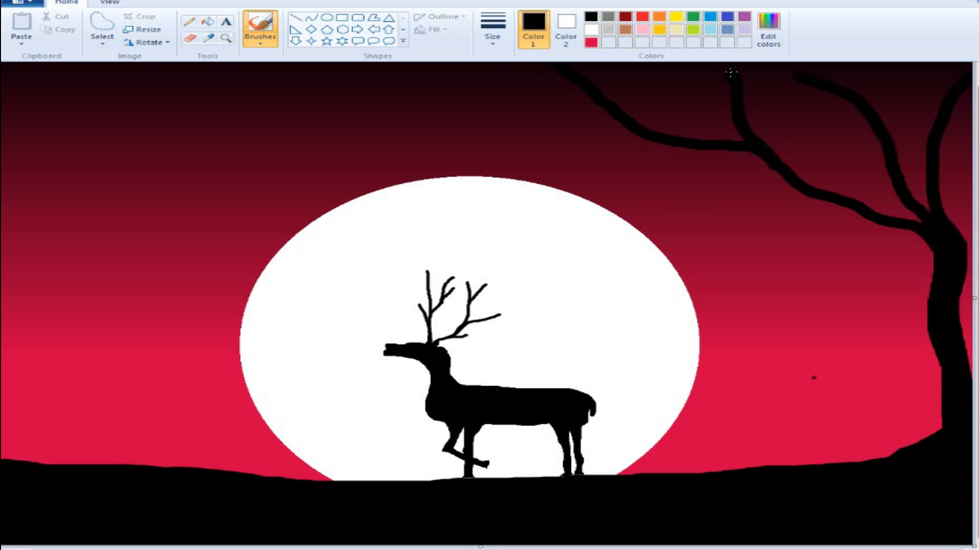
drag(930, 159, 892, 70)
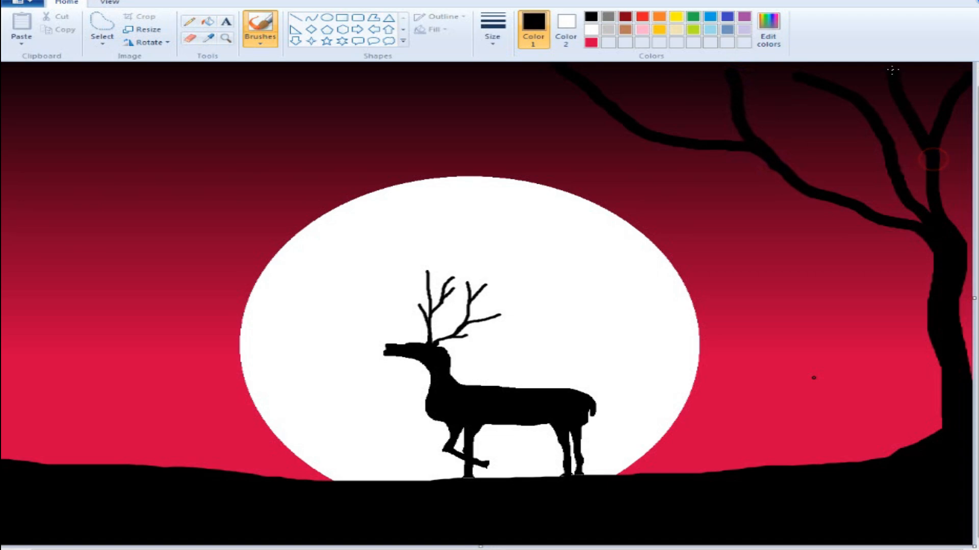
mouse_move(889, 147)
mouse_down()
mouse_move(881, 86)
mouse_move(884, 138)
mouse_move(884, 124)
mouse_move(853, 104)
mouse_move(783, 100)
mouse_up()
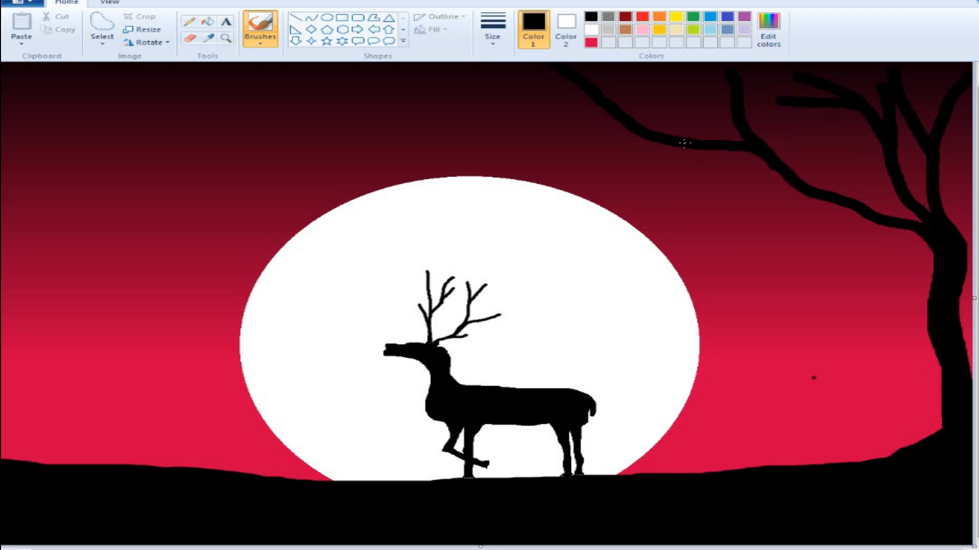
drag(676, 142, 488, 131)
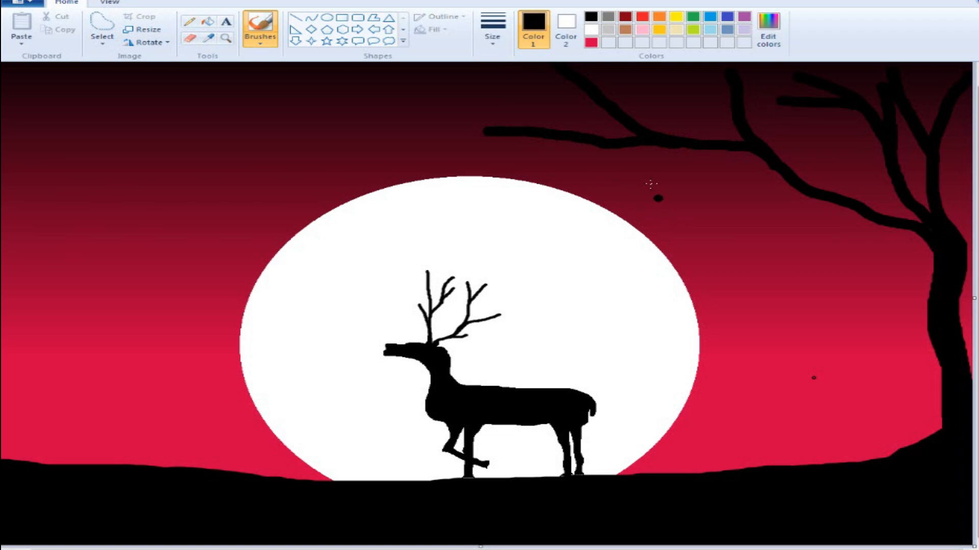
drag(618, 145, 522, 159)
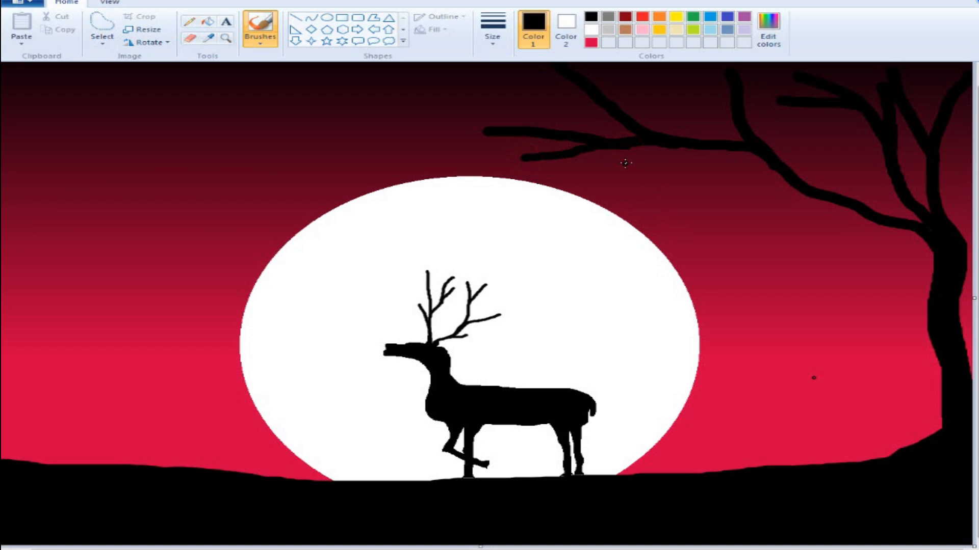
Paint thin black twigs off the left ends of the long limb and its upright side branch
drag(588, 147, 527, 185)
drag(512, 134, 410, 140)
drag(608, 101, 469, 76)
mouse_move(531, 91)
mouse_down()
mouse_move(492, 106)
mouse_move(443, 101)
mouse_up()
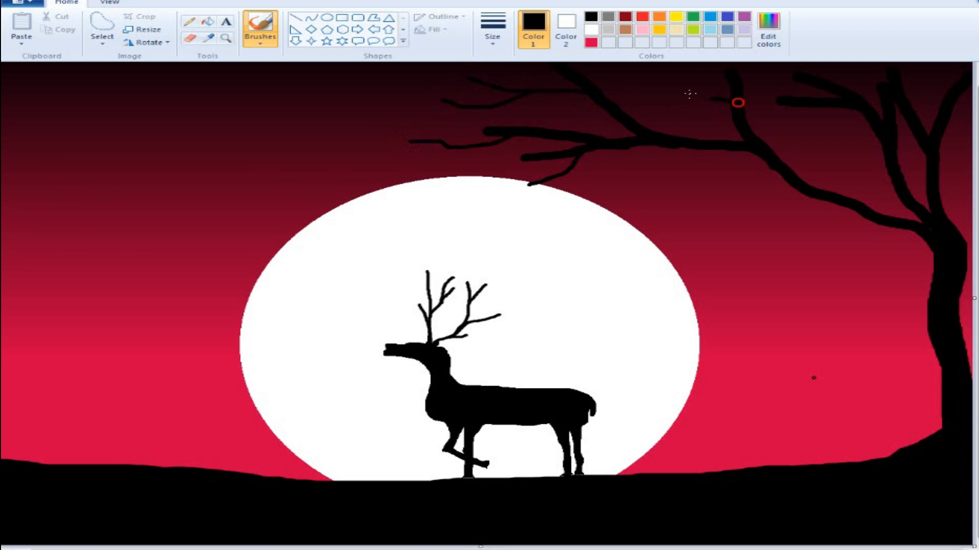
drag(690, 94, 655, 75)
Paint thin black twigs along the inner limb, upper branches and fork, plus a forked twig below the limb and one midway up the trunk
drag(835, 194, 784, 115)
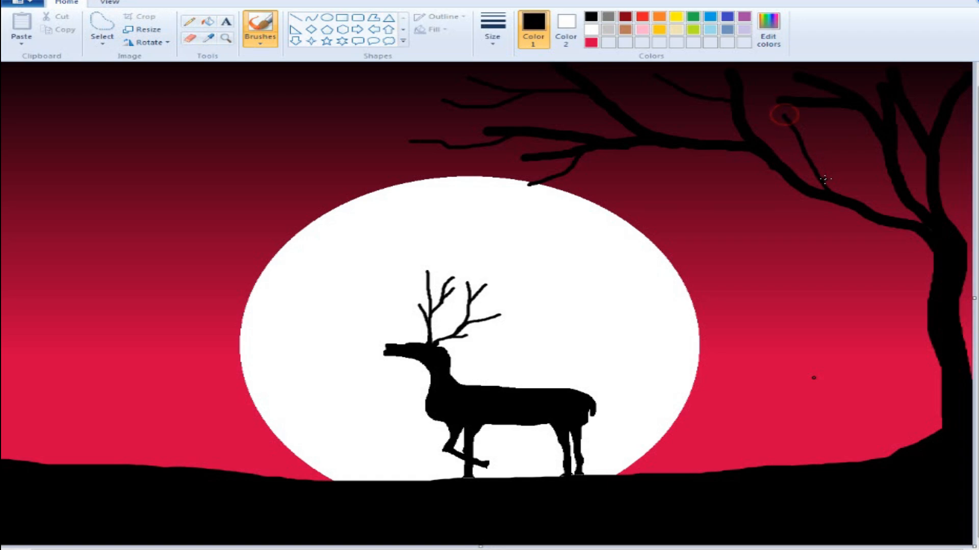
mouse_move(819, 178)
mouse_down()
mouse_move(818, 117)
mouse_move(843, 120)
mouse_move(843, 78)
mouse_move(821, 57)
mouse_up()
drag(937, 133, 909, 71)
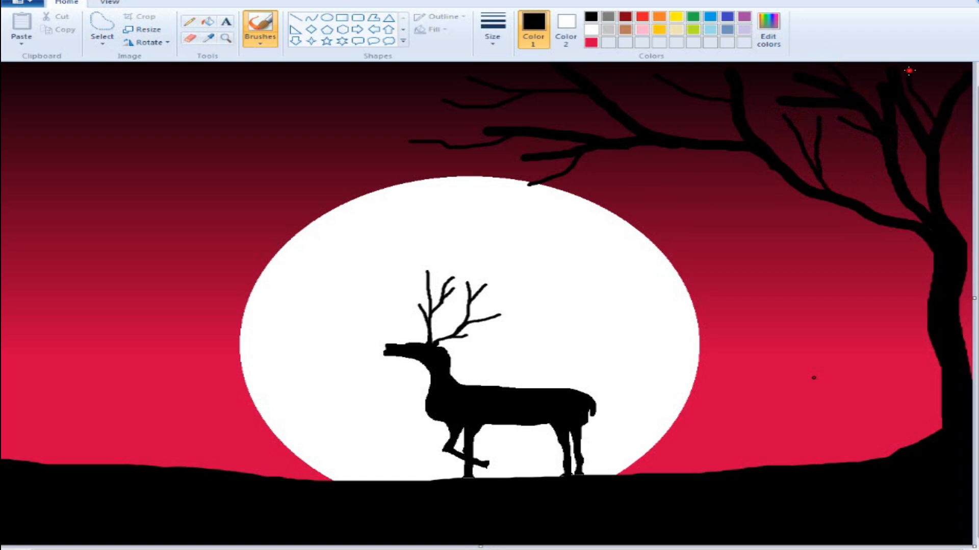
drag(931, 109, 929, 72)
drag(953, 232, 963, 135)
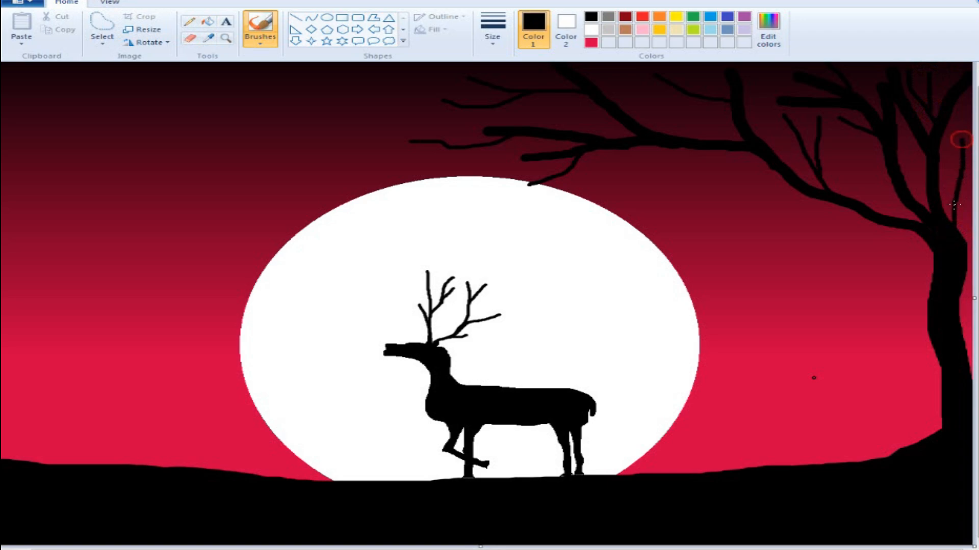
drag(954, 205, 969, 174)
mouse_move(801, 187)
mouse_down()
mouse_move(730, 187)
mouse_move(713, 174)
mouse_move(738, 188)
mouse_move(684, 202)
mouse_up()
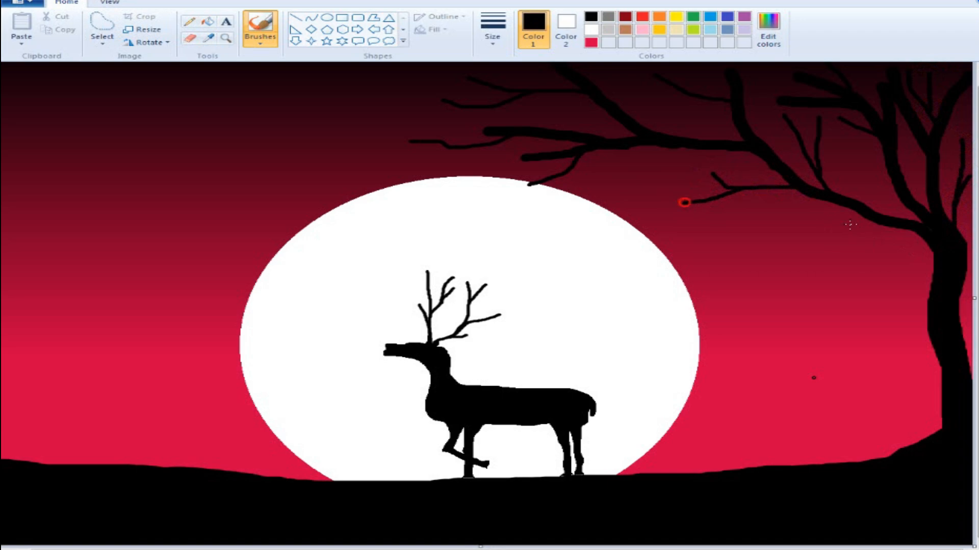
mouse_move(935, 332)
mouse_down()
mouse_move(910, 319)
mouse_move(895, 281)
mouse_move(895, 313)
mouse_move(858, 283)
mouse_up()
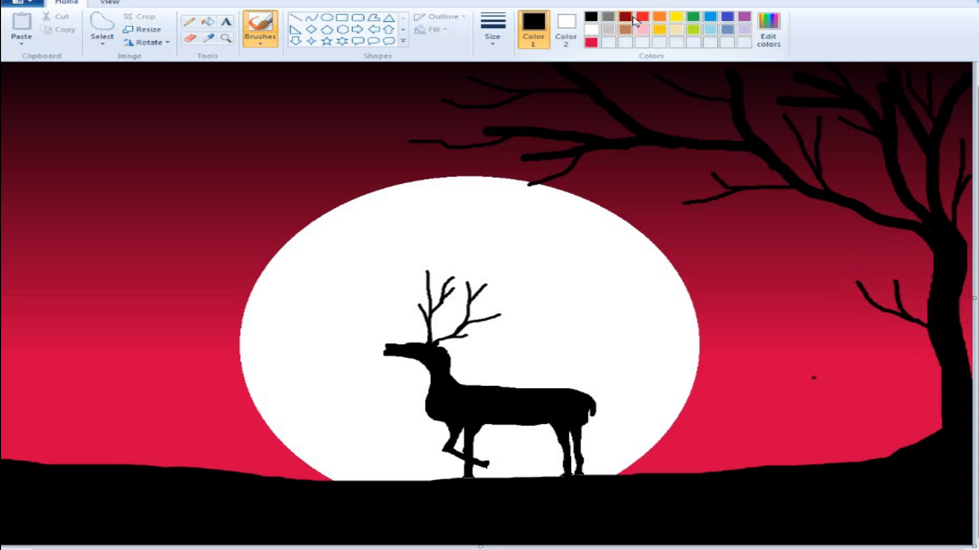
Spray crimson blossom clusters over the upper branches, the hanging twig and the trunk's lower twig, using the Airbrush at its largest size
click(590, 43)
click(260, 41)
click(351, 61)
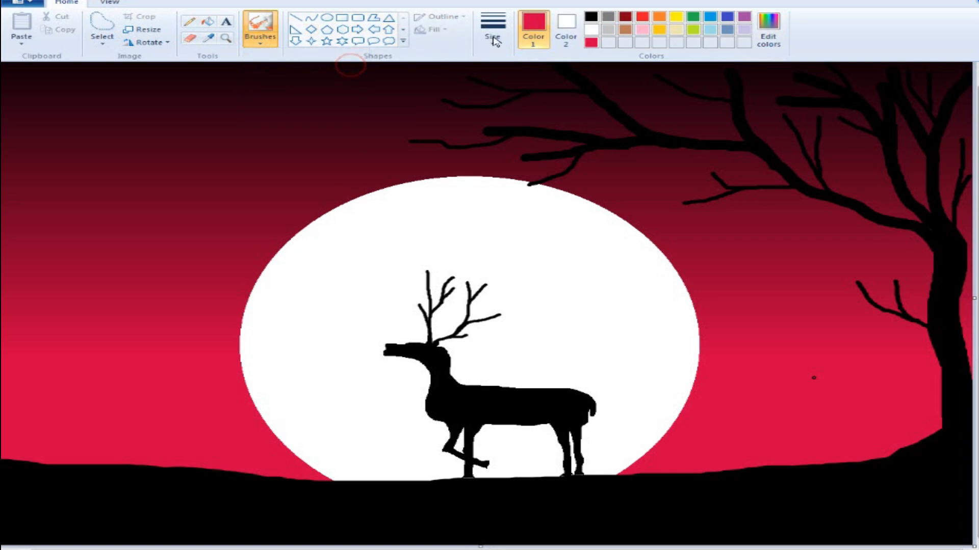
click(492, 39)
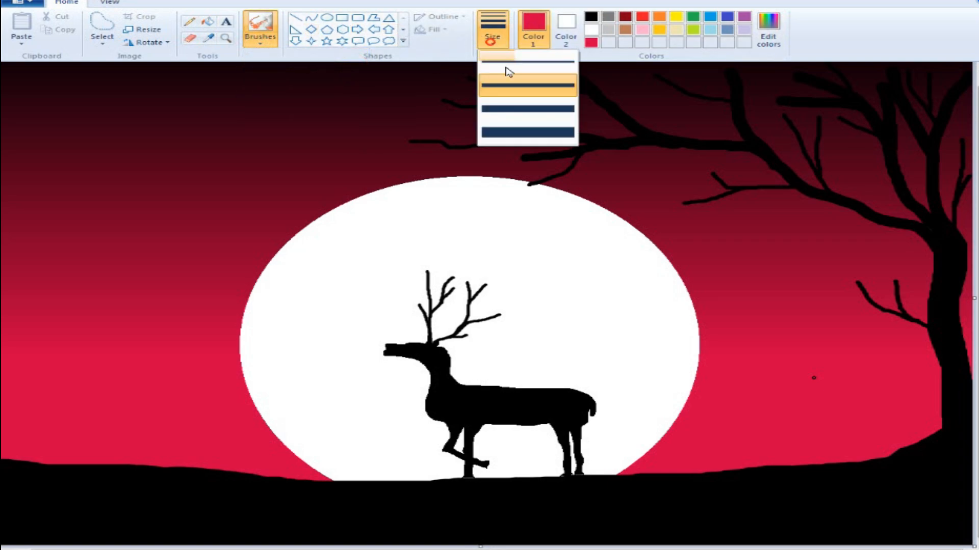
click(526, 134)
mouse_move(516, 100)
mouse_down()
mouse_move(505, 123)
mouse_move(512, 118)
mouse_move(486, 102)
mouse_move(505, 122)
mouse_move(484, 120)
mouse_move(496, 112)
mouse_move(481, 127)
mouse_move(513, 127)
mouse_move(522, 110)
mouse_move(500, 115)
mouse_move(518, 85)
mouse_move(524, 109)
mouse_move(488, 108)
mouse_move(430, 132)
mouse_move(477, 136)
mouse_move(437, 145)
mouse_move(423, 122)
mouse_move(447, 108)
mouse_move(417, 131)
mouse_move(490, 108)
mouse_move(454, 105)
mouse_move(456, 127)
mouse_move(525, 130)
mouse_move(522, 157)
mouse_move(548, 127)
mouse_move(522, 158)
mouse_move(537, 140)
mouse_move(524, 136)
mouse_move(507, 162)
mouse_move(529, 136)
mouse_move(496, 167)
mouse_move(505, 147)
mouse_move(553, 159)
mouse_move(543, 191)
mouse_move(550, 167)
mouse_move(498, 195)
mouse_move(554, 174)
mouse_move(522, 176)
mouse_move(557, 197)
mouse_move(568, 150)
mouse_move(539, 150)
mouse_move(551, 172)
mouse_move(554, 139)
mouse_up()
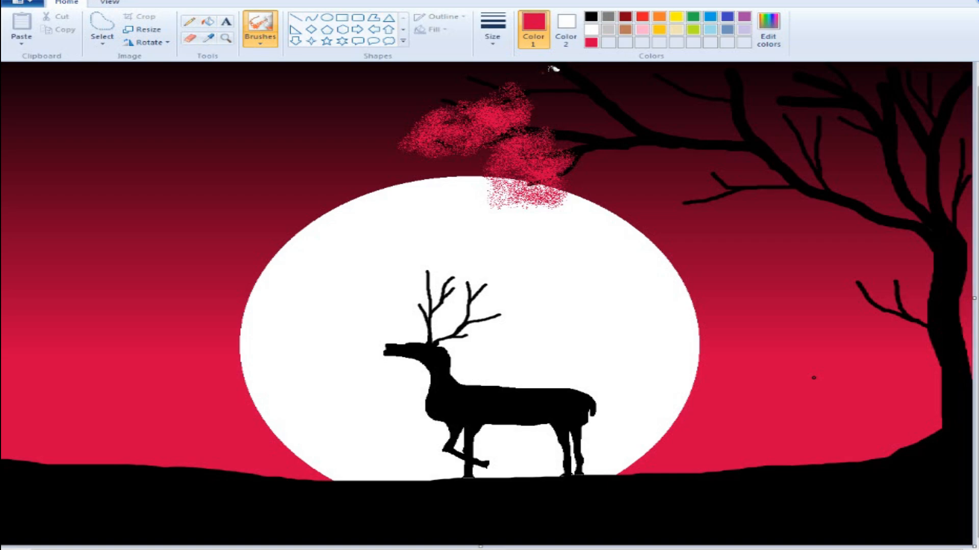
mouse_move(554, 68)
mouse_down()
mouse_move(533, 78)
mouse_move(572, 78)
mouse_move(549, 66)
mouse_move(515, 82)
mouse_move(514, 74)
mouse_move(545, 61)
mouse_move(522, 89)
mouse_move(612, 63)
mouse_move(580, 82)
mouse_move(632, 59)
mouse_move(590, 80)
mouse_move(638, 62)
mouse_move(616, 85)
mouse_move(578, 78)
mouse_move(648, 78)
mouse_move(569, 103)
mouse_move(625, 71)
mouse_move(755, 69)
mouse_move(704, 64)
mouse_move(713, 89)
mouse_move(754, 69)
mouse_move(733, 65)
mouse_move(732, 55)
mouse_move(676, 82)
mouse_move(694, 64)
mouse_move(677, 84)
mouse_move(703, 73)
mouse_move(816, 80)
mouse_move(859, 49)
mouse_move(799, 78)
mouse_move(839, 70)
mouse_move(835, 57)
mouse_move(754, 72)
mouse_move(874, 70)
mouse_move(794, 91)
mouse_move(886, 89)
mouse_move(961, 64)
mouse_move(912, 86)
mouse_move(919, 104)
mouse_move(962, 74)
mouse_move(934, 57)
mouse_move(870, 89)
mouse_move(929, 106)
mouse_move(901, 117)
mouse_move(937, 137)
mouse_move(968, 124)
mouse_move(973, 170)
mouse_move(949, 106)
mouse_move(947, 139)
mouse_move(920, 118)
mouse_move(869, 106)
mouse_move(849, 129)
mouse_move(812, 119)
mouse_move(800, 101)
mouse_move(817, 122)
mouse_move(789, 103)
mouse_move(822, 108)
mouse_move(753, 140)
mouse_move(774, 109)
mouse_up()
mouse_move(729, 152)
mouse_down()
mouse_move(712, 164)
mouse_move(725, 147)
mouse_move(725, 176)
mouse_move(694, 184)
mouse_move(714, 158)
mouse_move(710, 186)
mouse_move(709, 146)
mouse_move(743, 170)
mouse_move(720, 185)
mouse_move(723, 208)
mouse_move(712, 170)
mouse_move(728, 142)
mouse_move(681, 166)
mouse_move(677, 191)
mouse_move(707, 174)
mouse_move(705, 153)
mouse_move(694, 180)
mouse_move(689, 149)
mouse_move(711, 141)
mouse_move(692, 159)
mouse_move(724, 146)
mouse_up()
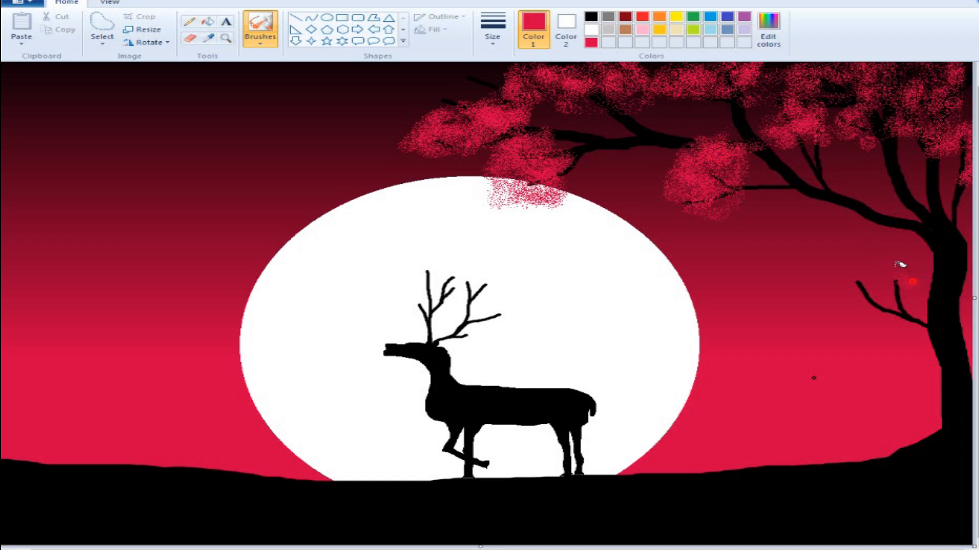
mouse_move(898, 265)
mouse_down()
mouse_move(882, 258)
mouse_move(867, 273)
mouse_up()
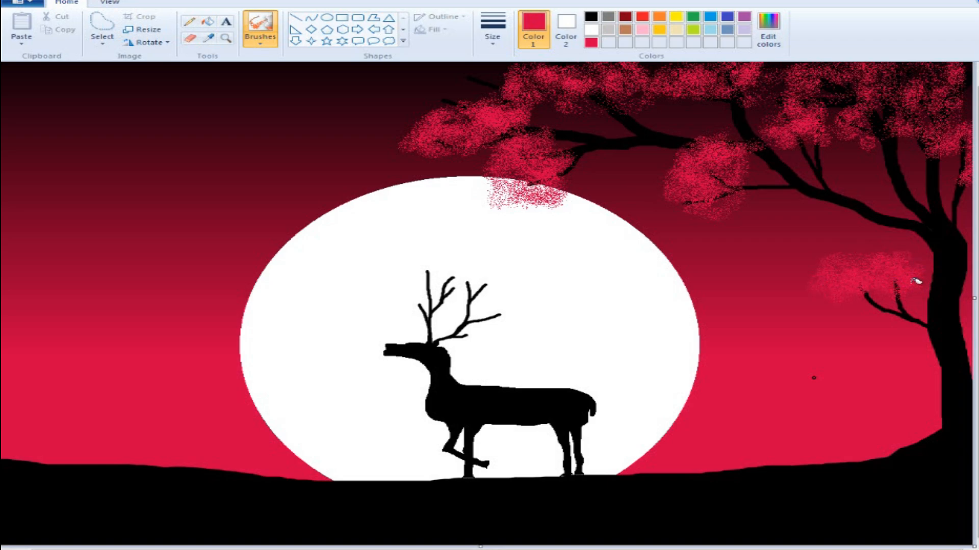
Spray light pink highlights over all the crimson blossom clusters, including the one on the trunk's lower twig
click(644, 31)
mouse_move(699, 151)
mouse_down()
mouse_move(710, 149)
mouse_move(700, 191)
mouse_move(731, 127)
mouse_move(662, 168)
mouse_move(734, 200)
mouse_move(749, 141)
mouse_move(716, 183)
mouse_move(783, 105)
mouse_move(825, 124)
mouse_move(836, 100)
mouse_move(775, 102)
mouse_move(797, 99)
mouse_move(728, 84)
mouse_move(910, 65)
mouse_move(912, 128)
mouse_move(910, 108)
mouse_move(867, 128)
mouse_move(958, 153)
mouse_move(966, 102)
mouse_move(933, 155)
mouse_move(970, 62)
mouse_move(787, 87)
mouse_move(726, 71)
mouse_move(663, 74)
mouse_move(598, 89)
mouse_up()
mouse_move(595, 65)
mouse_down()
mouse_move(634, 78)
mouse_move(587, 73)
mouse_move(605, 69)
mouse_move(575, 87)
mouse_move(526, 80)
mouse_move(567, 67)
mouse_move(527, 110)
mouse_move(477, 85)
mouse_move(532, 87)
mouse_move(468, 107)
mouse_move(496, 119)
mouse_move(531, 89)
mouse_move(495, 129)
mouse_move(524, 103)
mouse_move(474, 124)
mouse_move(496, 115)
mouse_move(430, 120)
mouse_move(482, 115)
mouse_move(421, 111)
mouse_move(474, 109)
mouse_move(419, 138)
mouse_move(482, 147)
mouse_move(490, 121)
mouse_move(482, 141)
mouse_move(518, 161)
mouse_move(551, 125)
mouse_move(501, 179)
mouse_move(522, 163)
mouse_move(534, 183)
mouse_move(567, 191)
mouse_move(536, 188)
mouse_move(576, 193)
mouse_move(505, 183)
mouse_move(547, 174)
mouse_move(575, 139)
mouse_move(550, 145)
mouse_move(537, 132)
mouse_move(563, 106)
mouse_move(514, 169)
mouse_move(496, 154)
mouse_move(560, 83)
mouse_move(518, 71)
mouse_move(663, 65)
mouse_move(730, 69)
mouse_move(681, 77)
mouse_move(830, 105)
mouse_move(859, 99)
mouse_move(865, 121)
mouse_up()
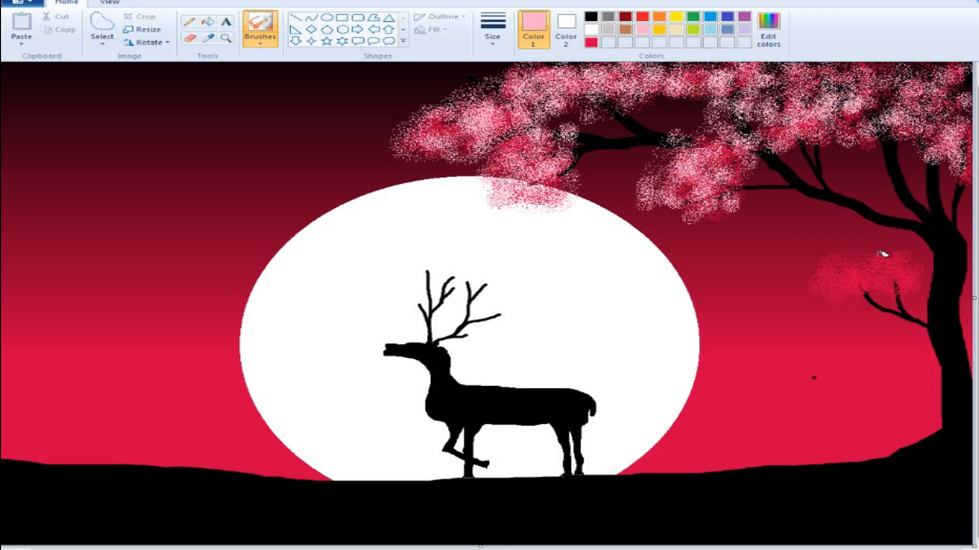
mouse_move(882, 254)
mouse_down()
mouse_move(885, 276)
mouse_move(916, 266)
mouse_move(895, 270)
mouse_move(905, 285)
mouse_move(902, 249)
mouse_move(885, 264)
mouse_move(859, 259)
mouse_move(870, 270)
mouse_move(863, 252)
mouse_move(841, 251)
mouse_move(830, 275)
mouse_move(815, 280)
mouse_move(850, 289)
mouse_move(828, 265)
mouse_move(845, 285)
mouse_move(909, 248)
mouse_move(864, 246)
mouse_move(887, 227)
mouse_move(806, 280)
mouse_move(822, 286)
mouse_move(886, 242)
mouse_move(873, 257)
mouse_move(907, 273)
mouse_up()
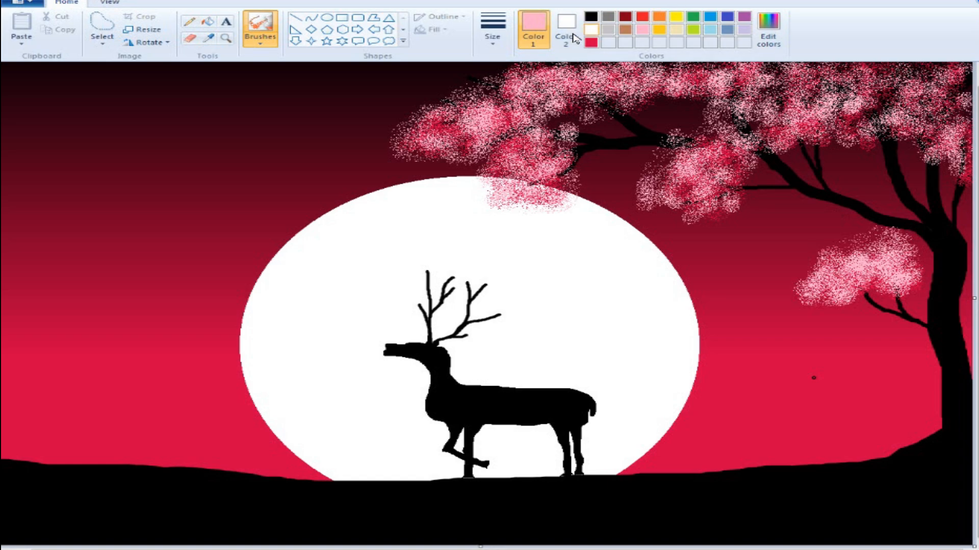
Dot white stars across the sky and between the branches using the round brush
click(592, 30)
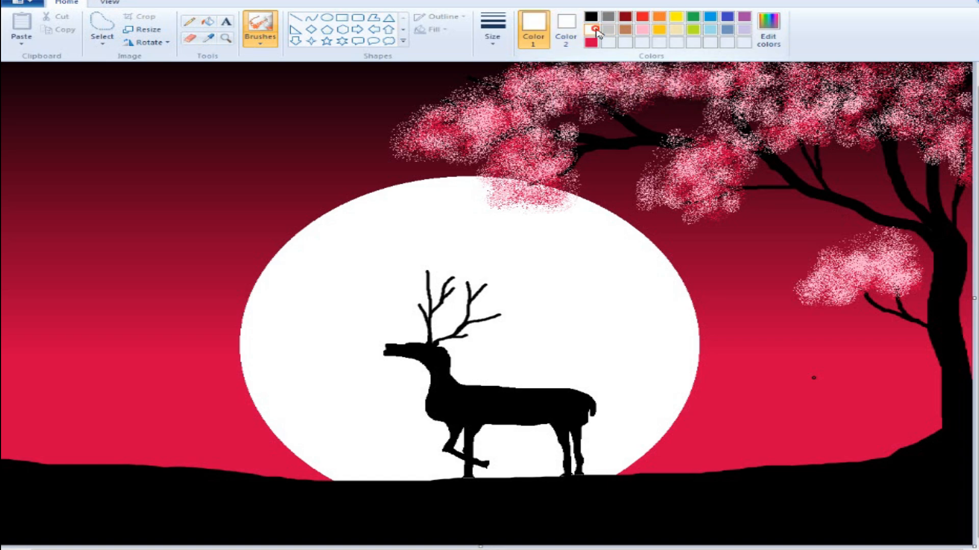
click(259, 43)
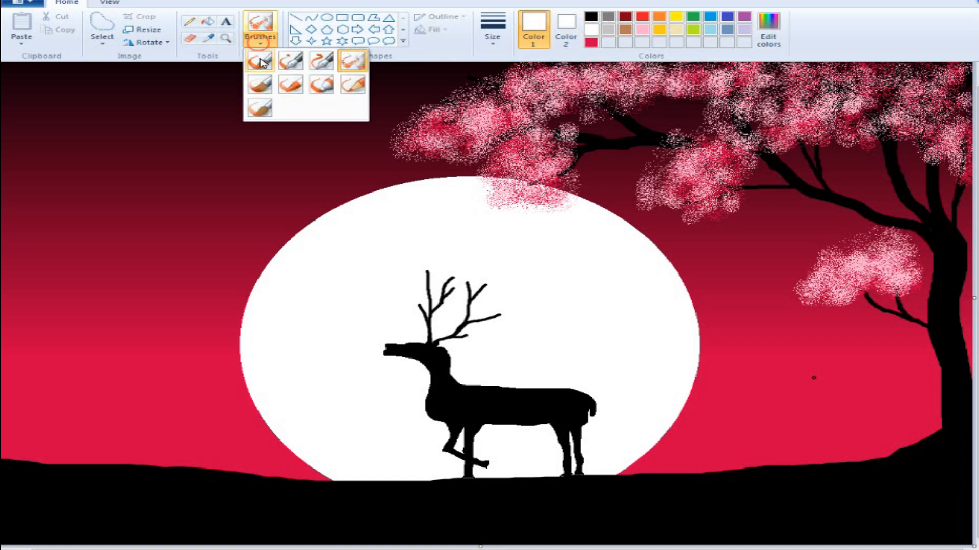
click(262, 62)
click(279, 120)
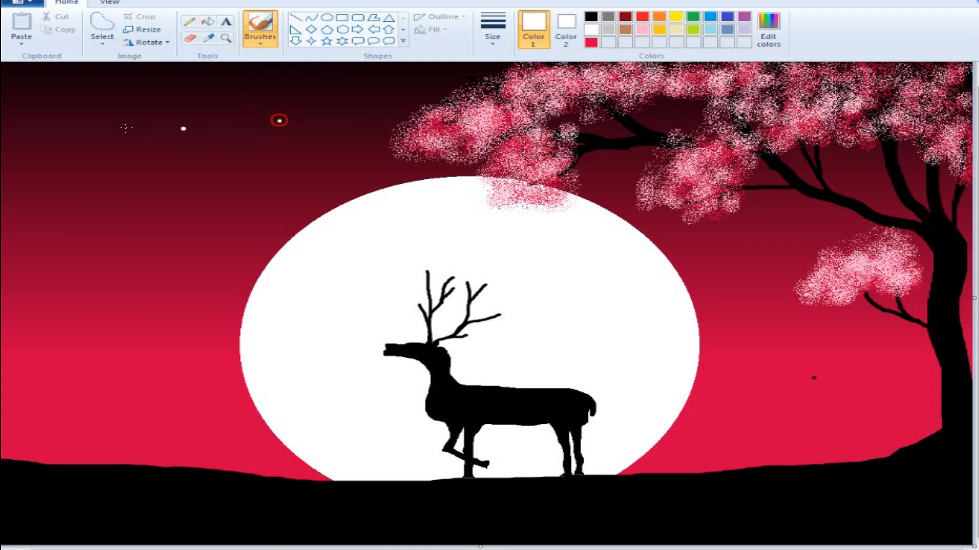
click(105, 100)
click(67, 199)
click(176, 217)
click(420, 74)
click(671, 106)
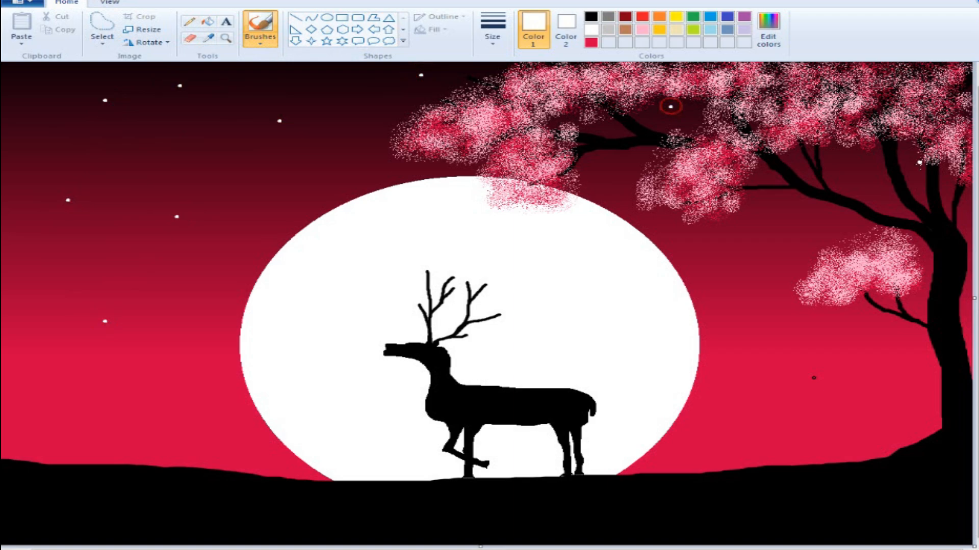
click(859, 163)
click(603, 128)
click(167, 153)
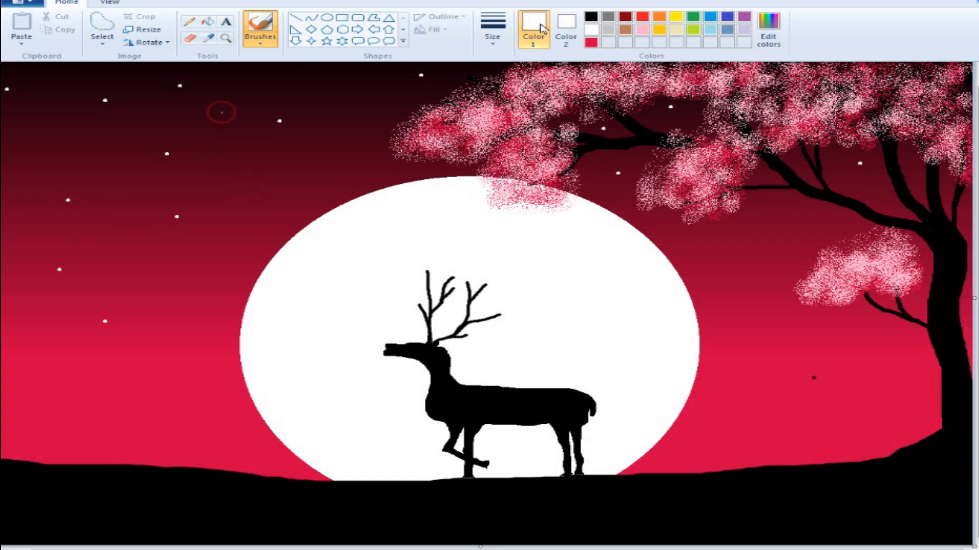
Scatter many tiny white stars among the larger ones across the sky and between the branches using a very fine brush
click(492, 44)
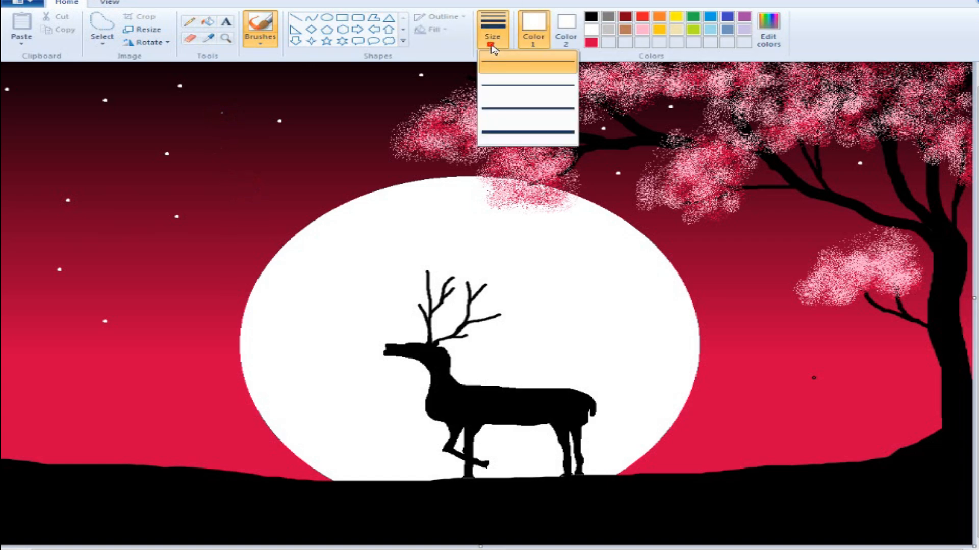
click(506, 88)
click(352, 118)
click(287, 86)
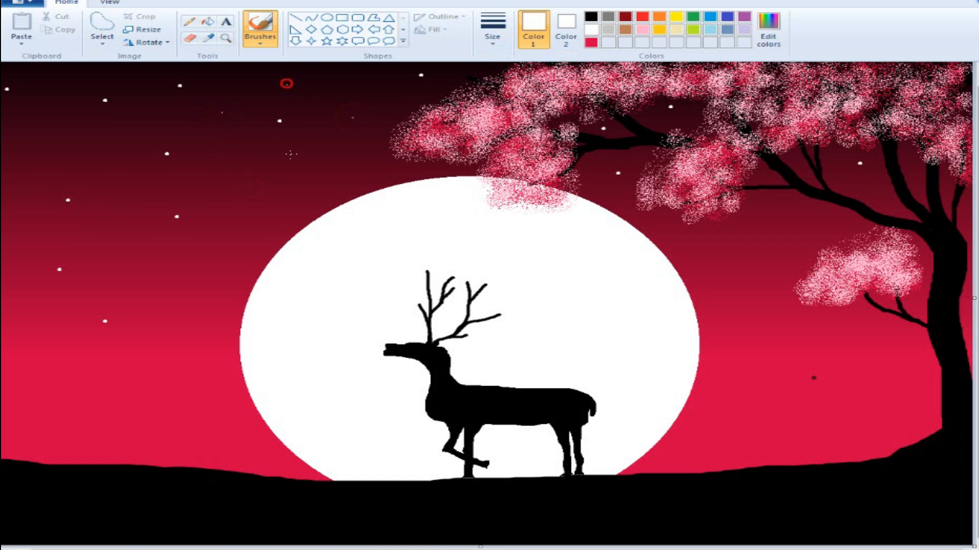
click(272, 186)
click(126, 124)
click(23, 158)
click(42, 90)
click(133, 200)
click(603, 162)
click(662, 114)
click(878, 197)
click(232, 143)
click(141, 82)
click(85, 72)
click(260, 72)
click(332, 88)
click(208, 77)
click(372, 72)
click(449, 74)
click(385, 105)
click(350, 161)
click(308, 135)
click(253, 160)
click(646, 131)
click(649, 109)
click(610, 134)
click(600, 180)
click(866, 180)
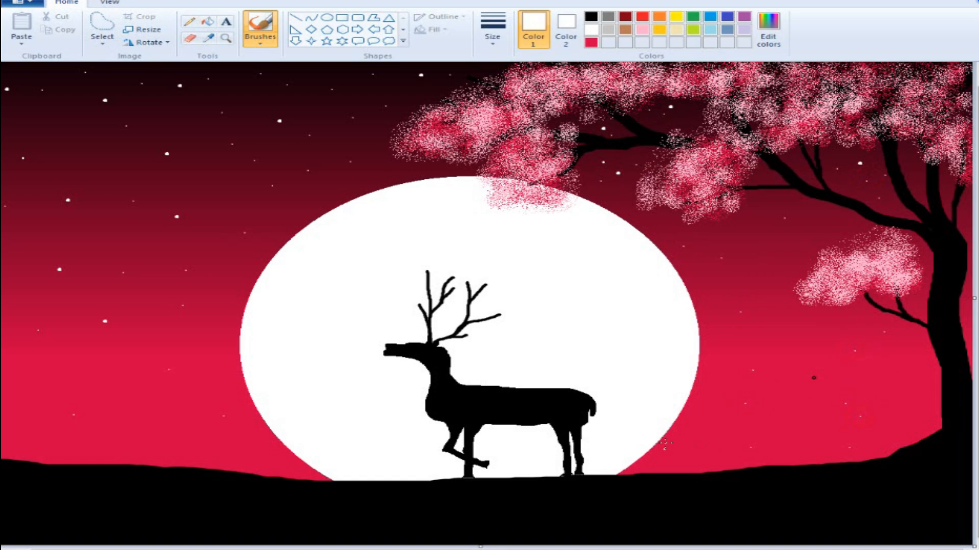